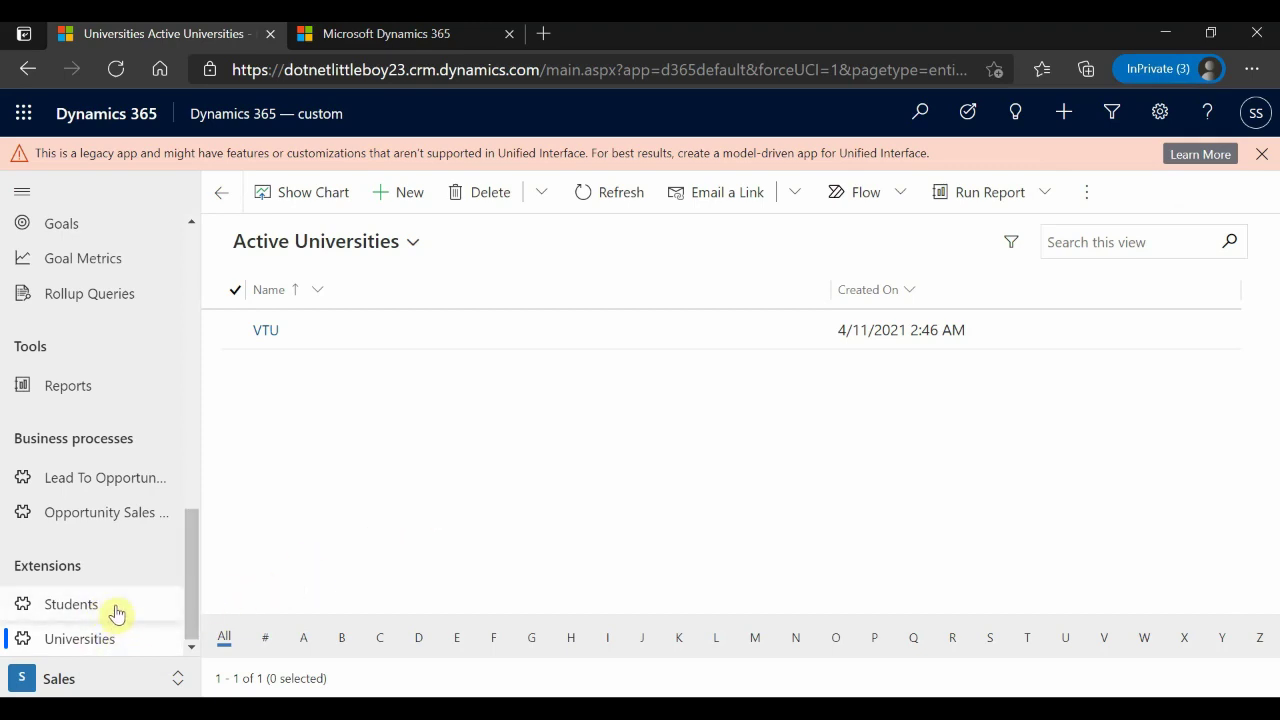
Open the Students list and start a new student record.
click(126, 612)
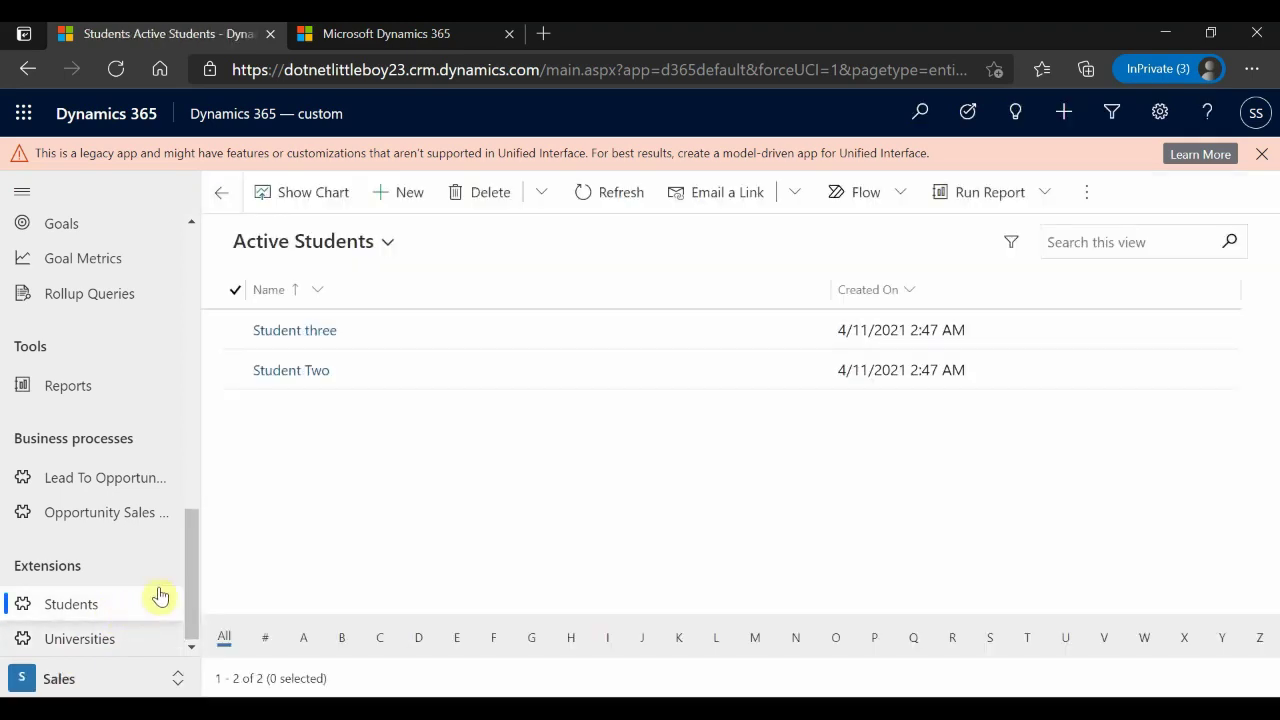
click(402, 192)
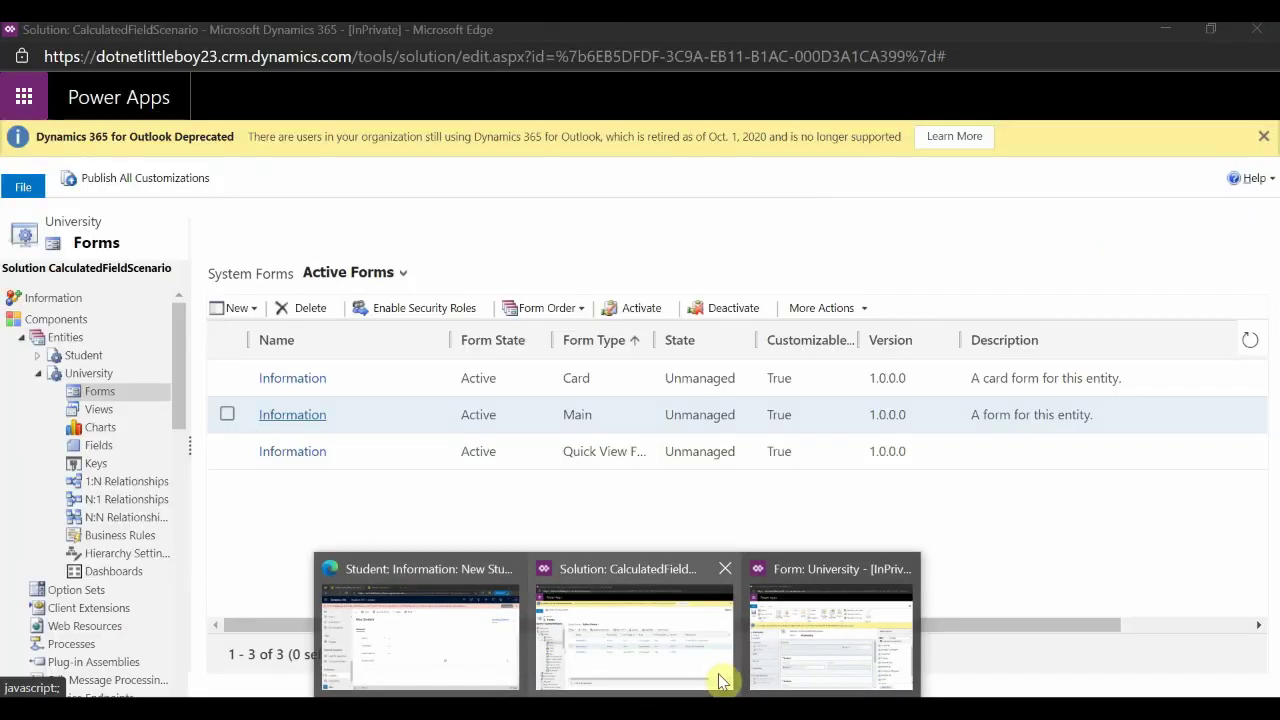
Switch to the CalculatedFieldScenario solution window and list the fields of the Student entity.
click(718, 665)
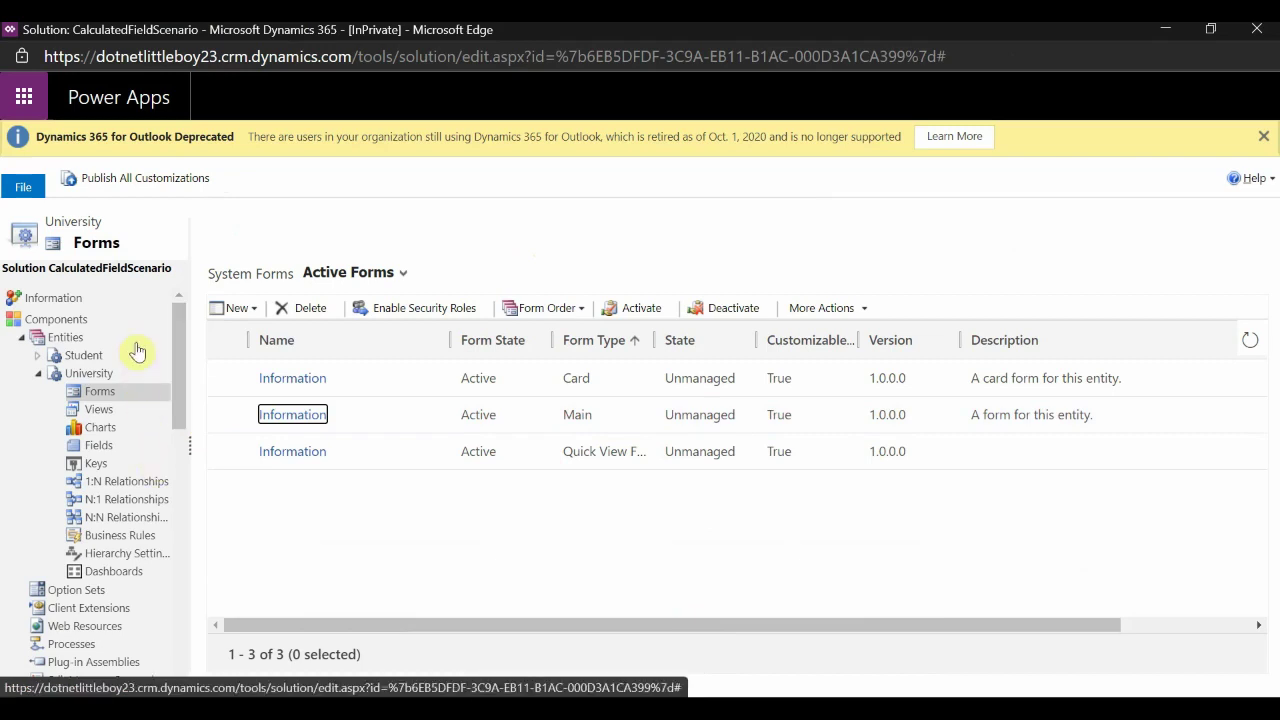
click(41, 356)
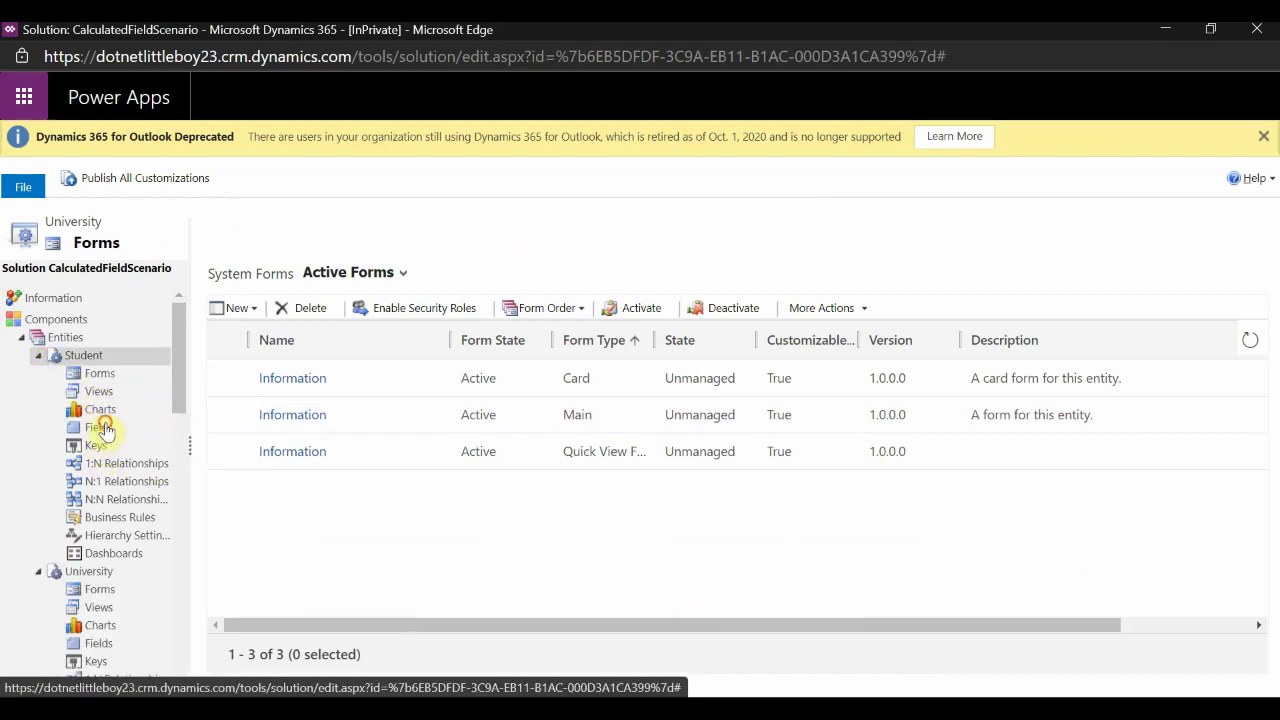
click(105, 430)
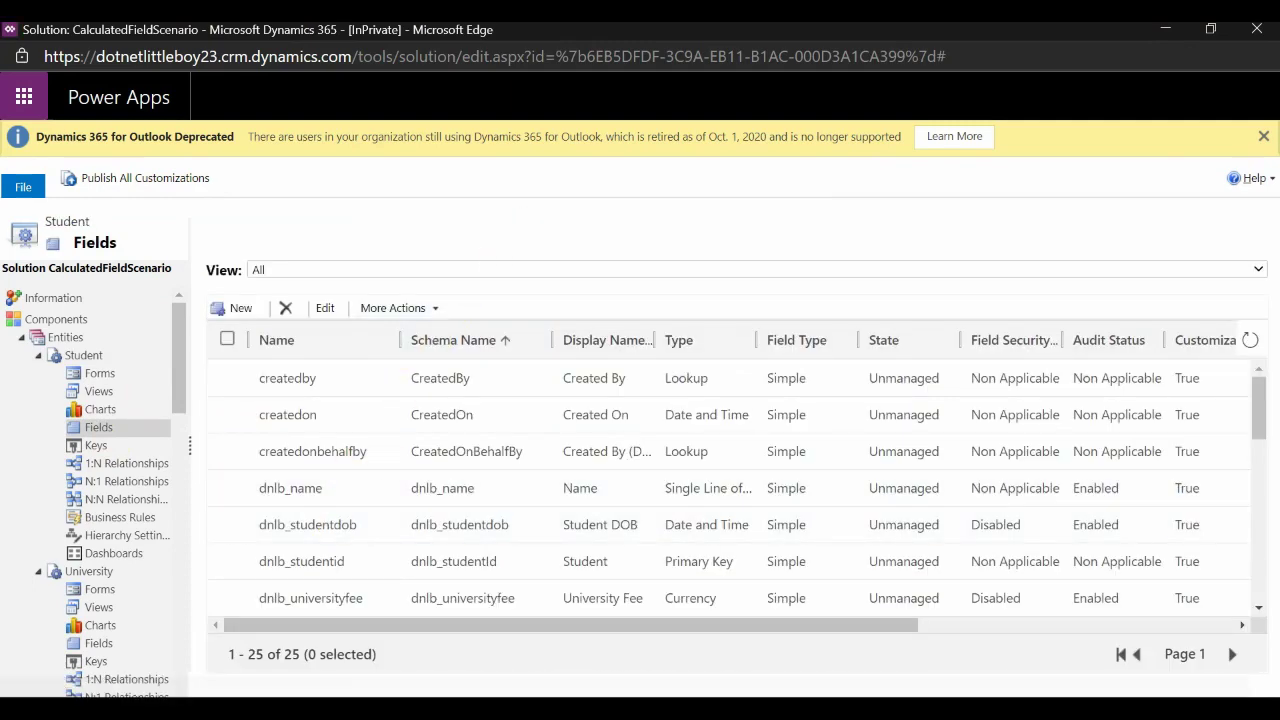
Switch to the New Student form and examine the Student DOB field and the area below it.
mouse_move(741, 664)
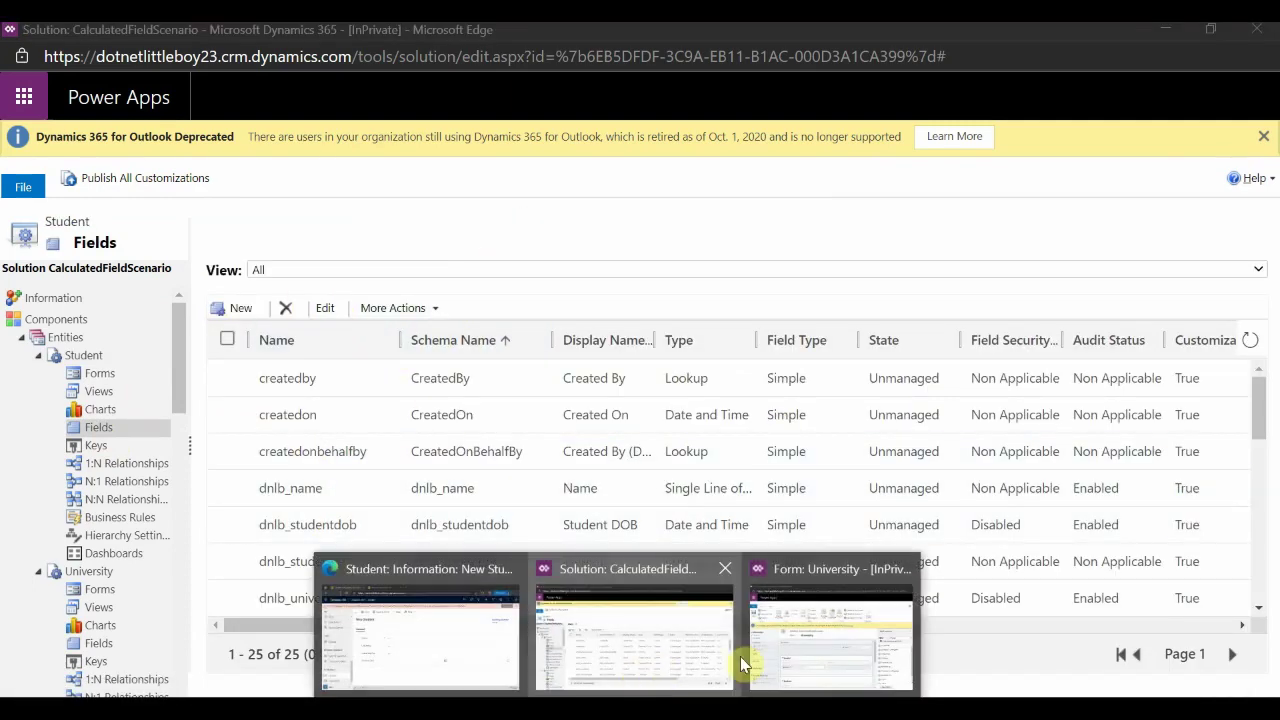
click(425, 655)
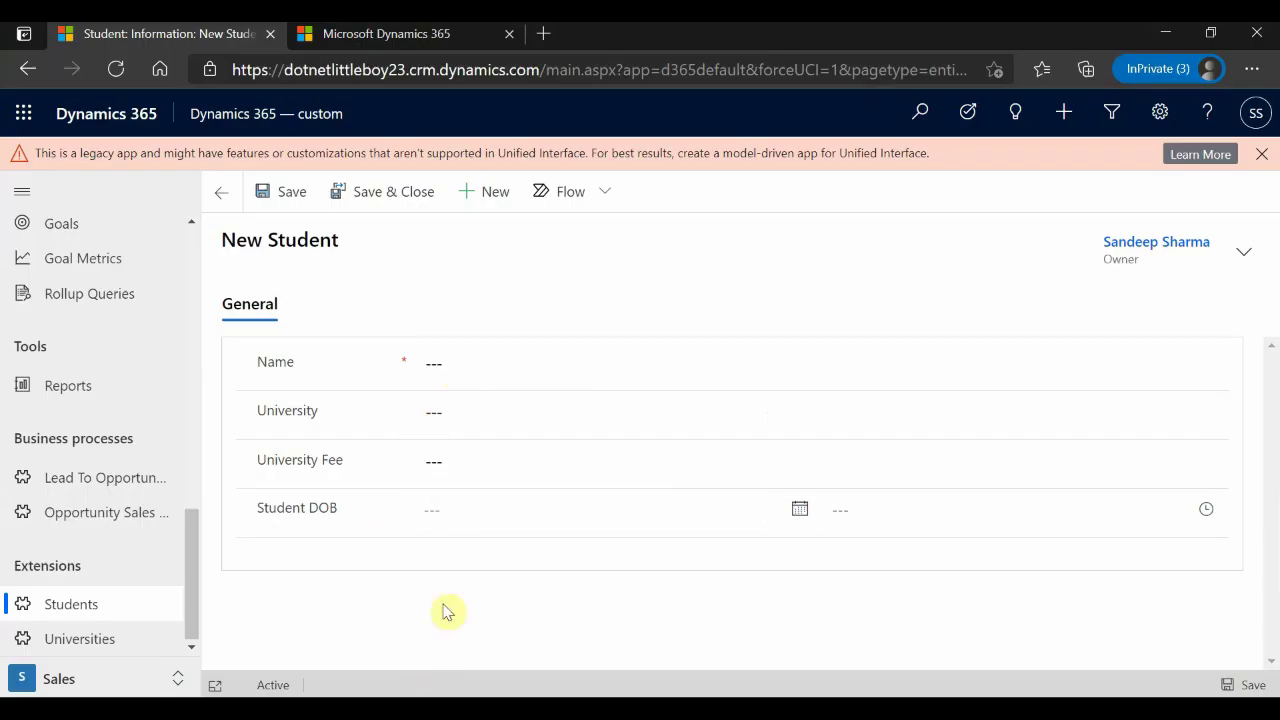
click(448, 509)
click(437, 570)
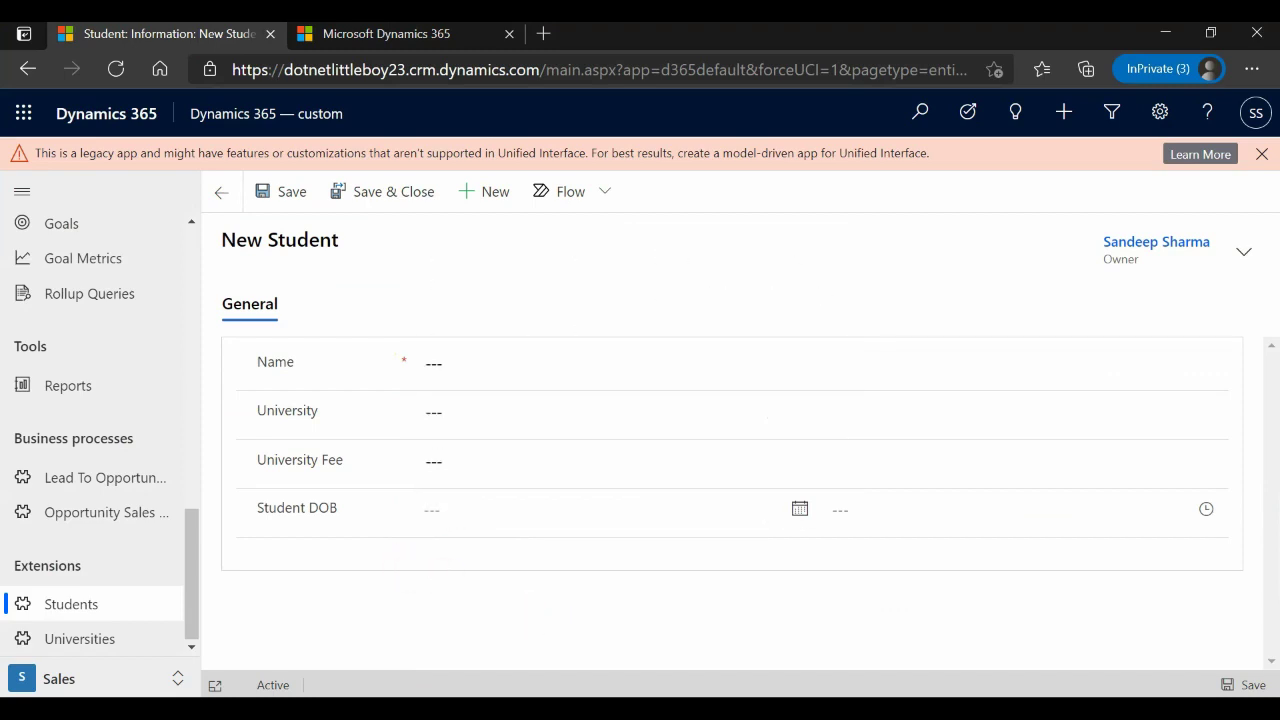
Return to the solution window and create a new Student entity field with the display name Student Age.
mouse_move(620, 708)
click(675, 655)
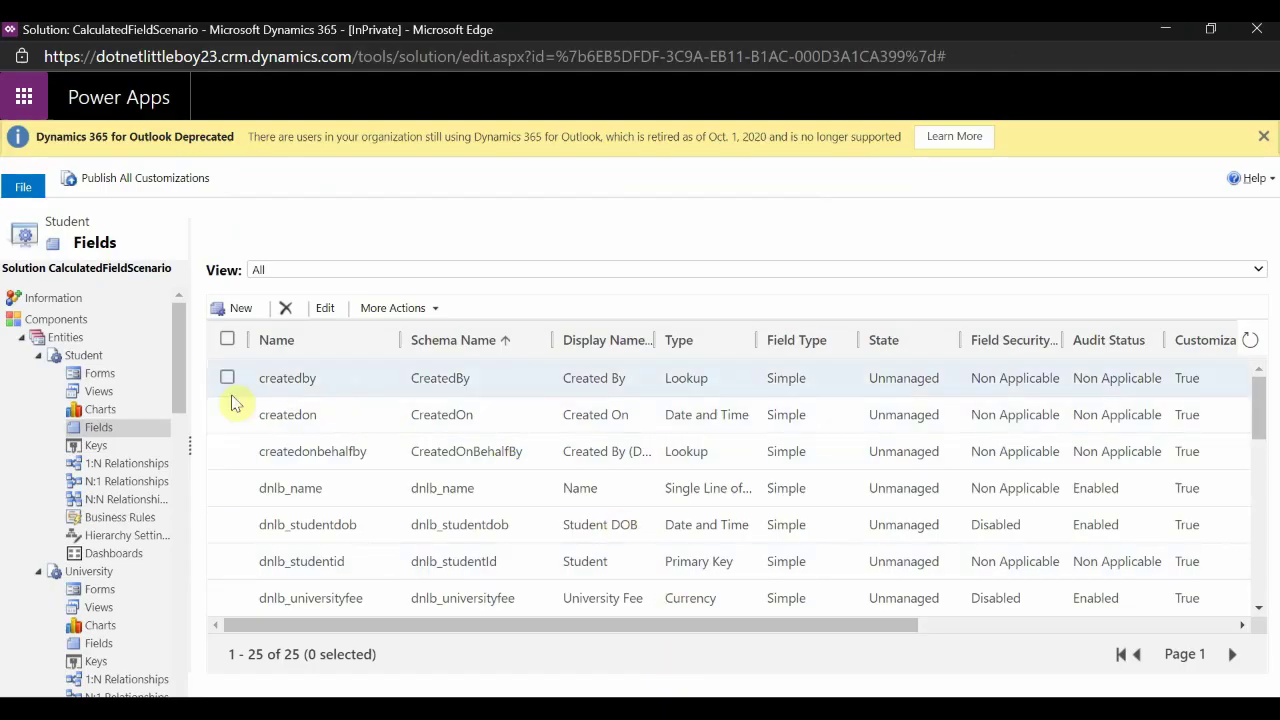
click(236, 308)
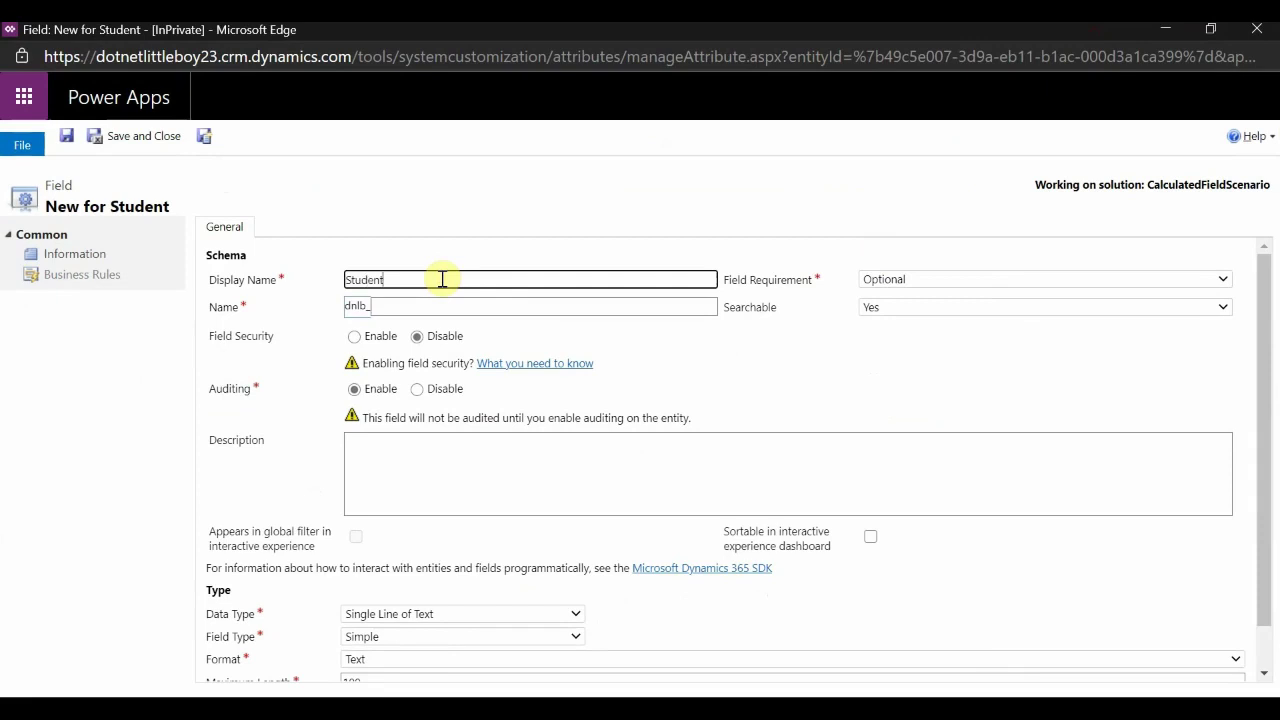
click(566, 193)
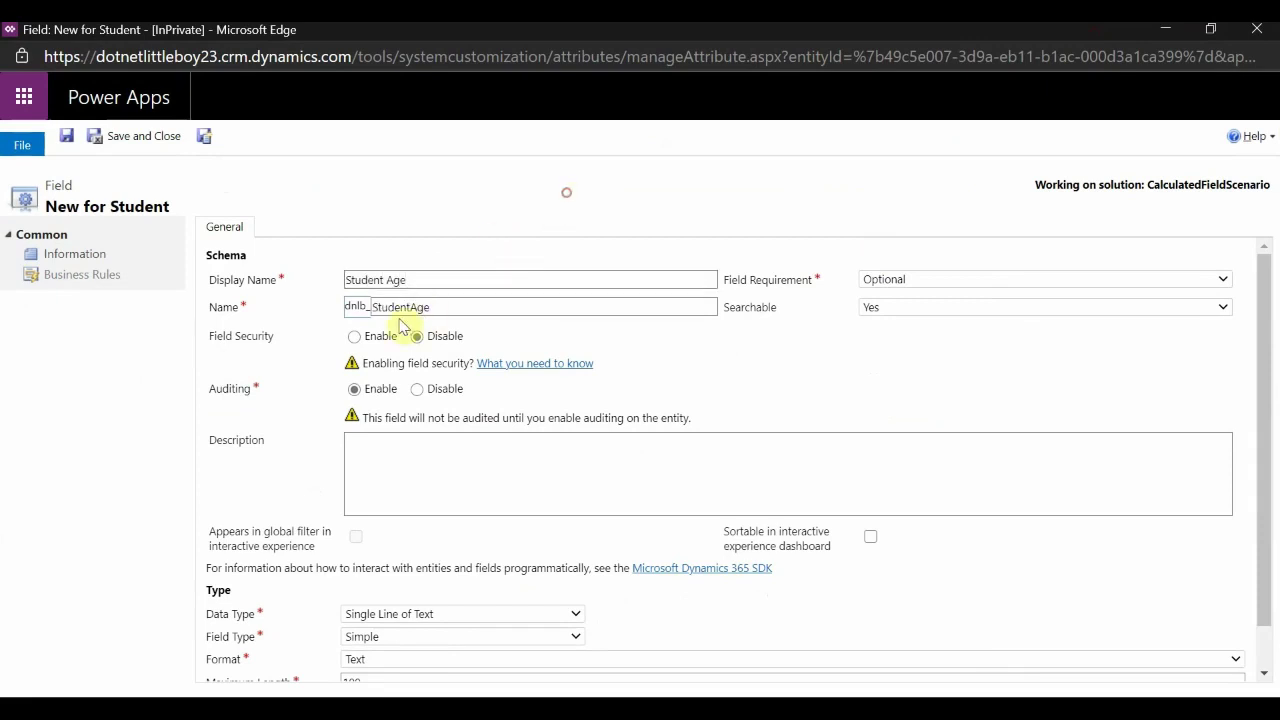
Set the data type of the Student Age field to Whole Number.
scroll(503, 486, down, 1)
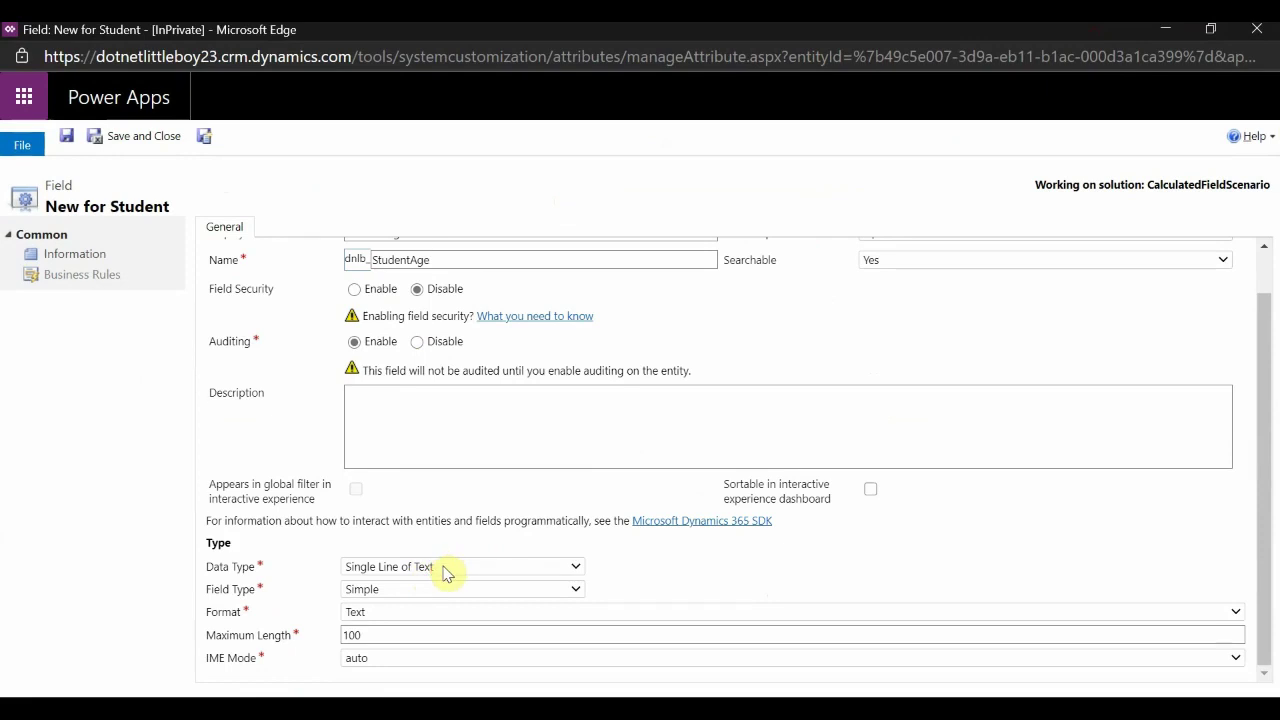
click(443, 568)
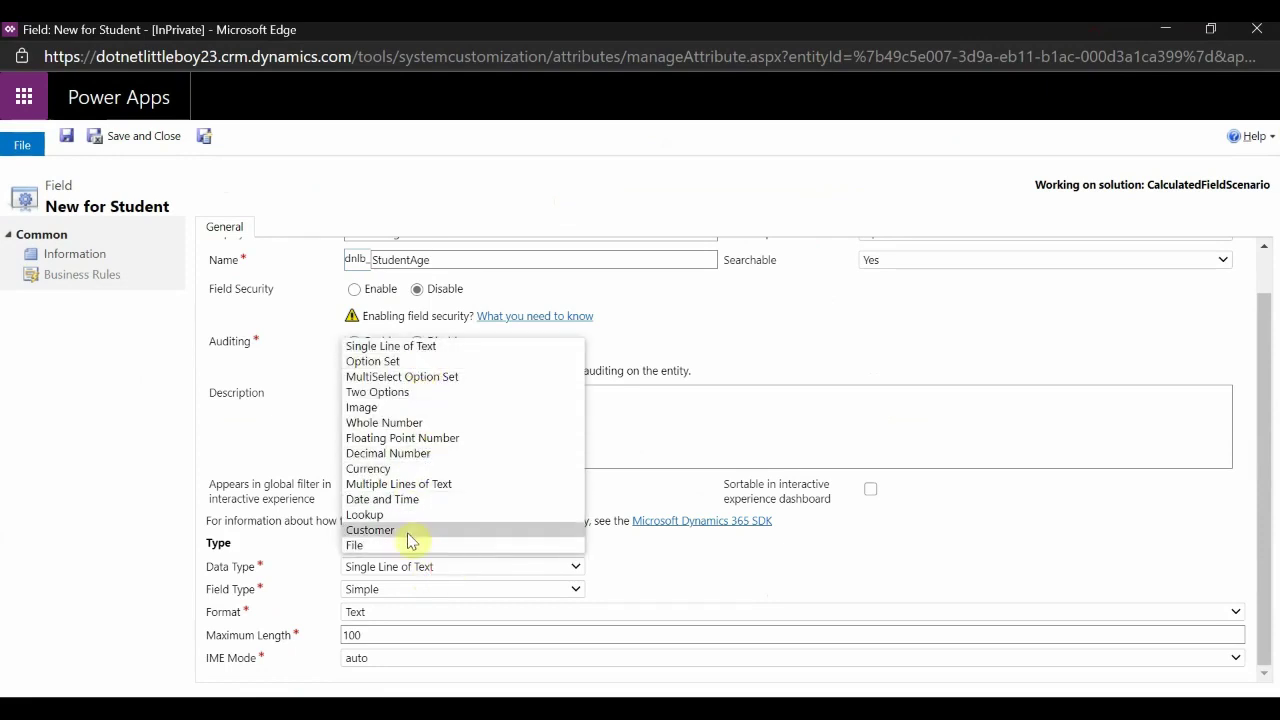
click(420, 422)
scroll(471, 591, down, 1)
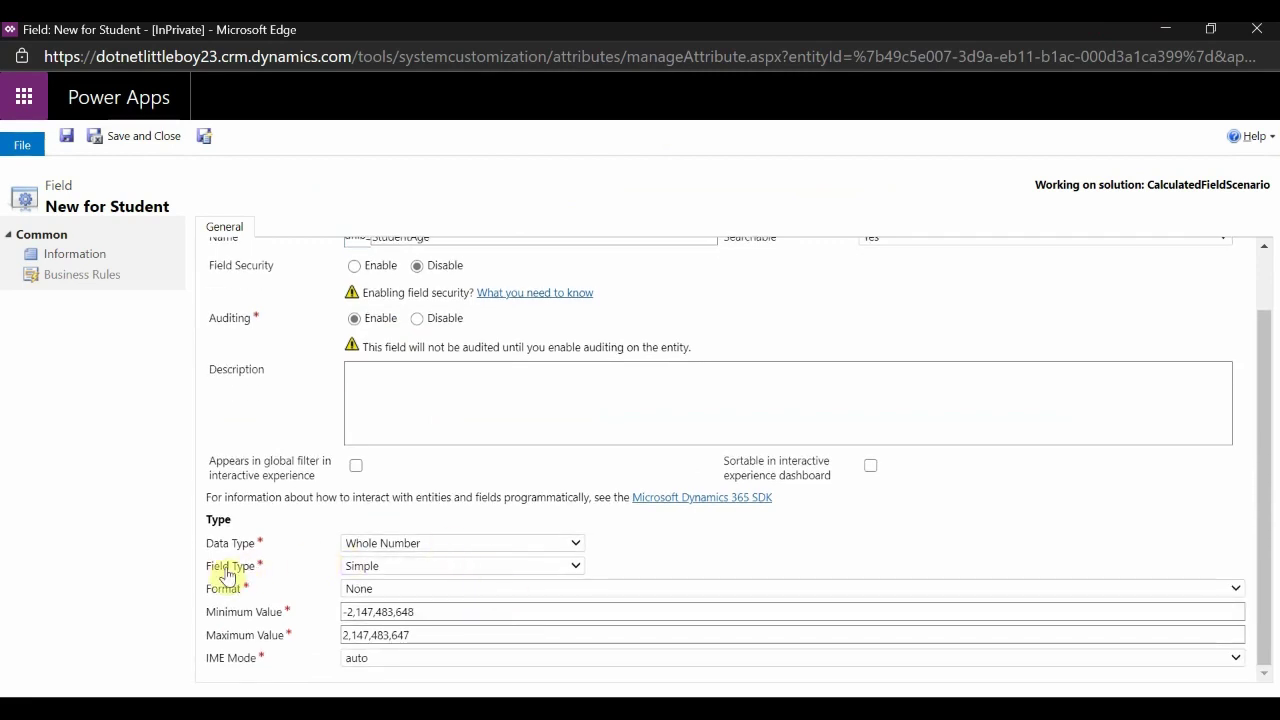
Set the field type of Student Age to Calculated.
click(421, 568)
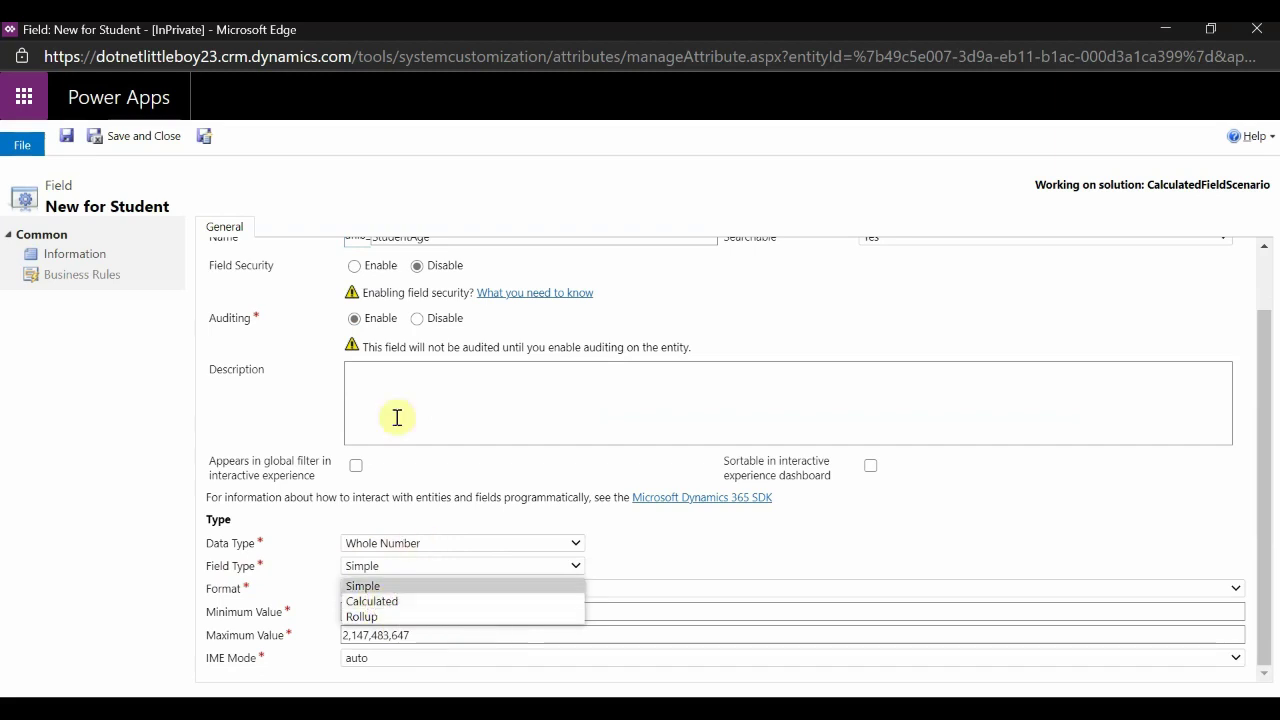
scroll(434, 554, up, 1)
scroll(443, 537, down, 1)
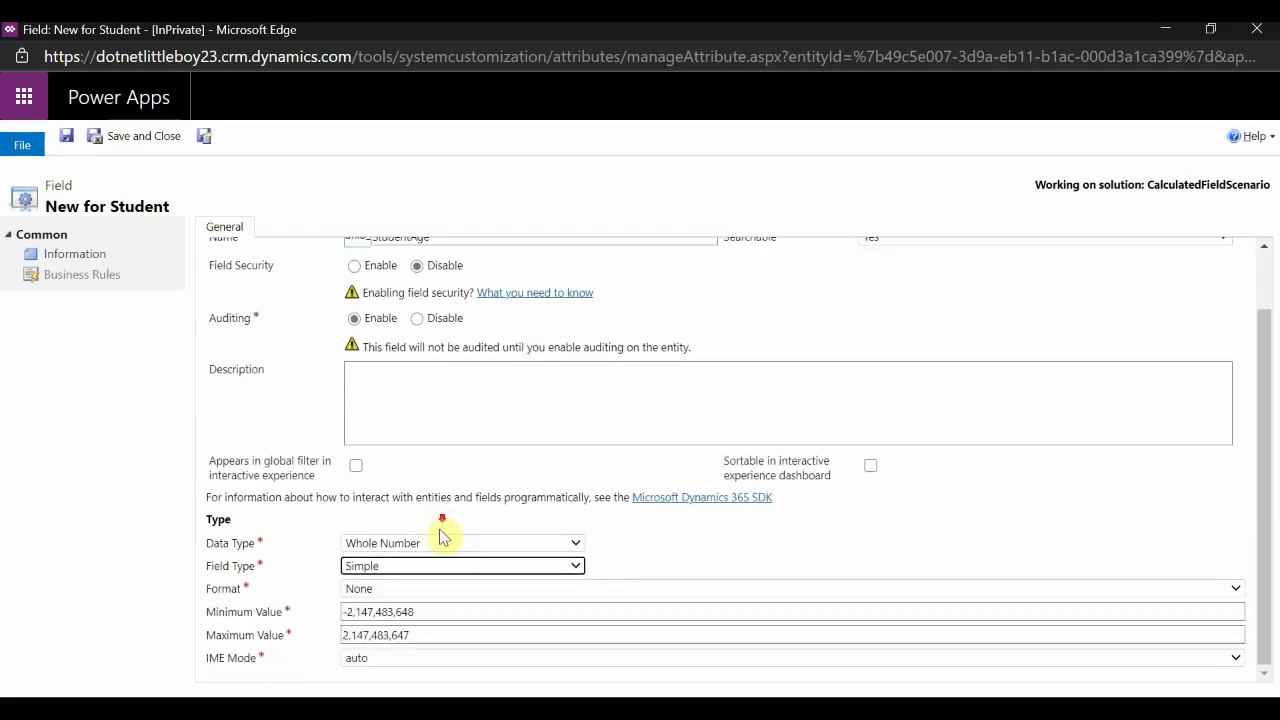
click(397, 566)
click(394, 597)
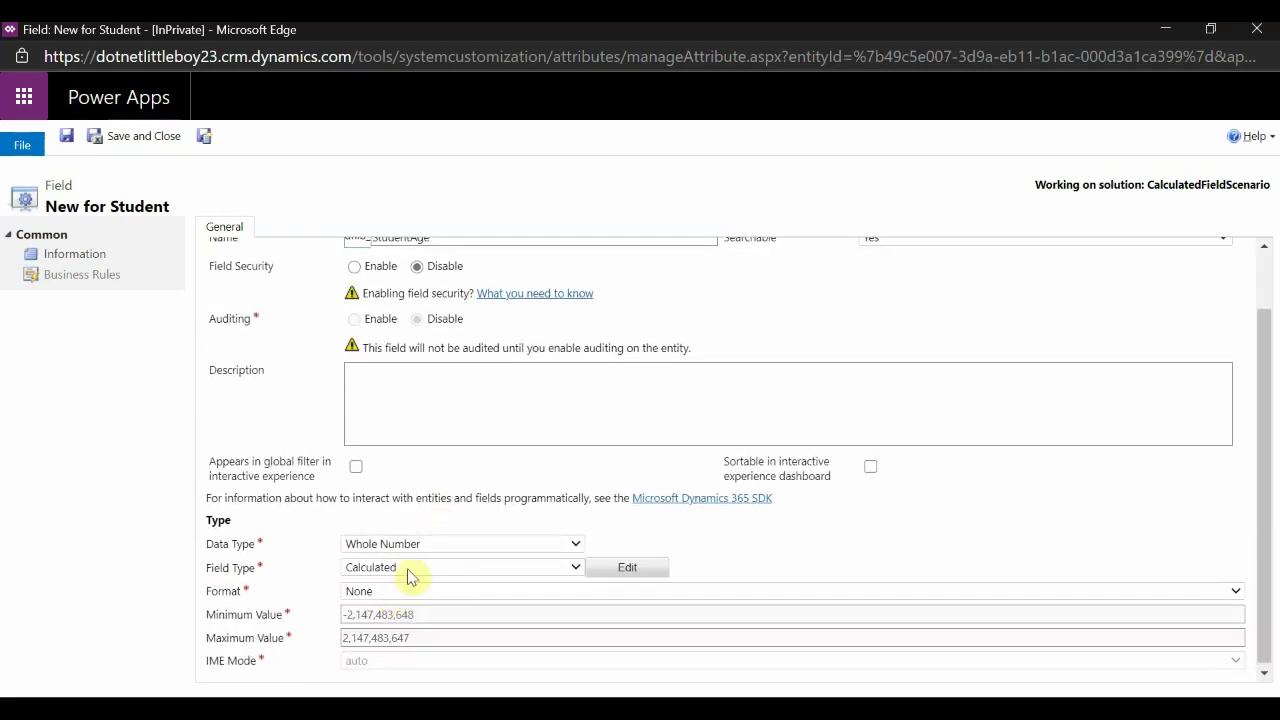
click(407, 568)
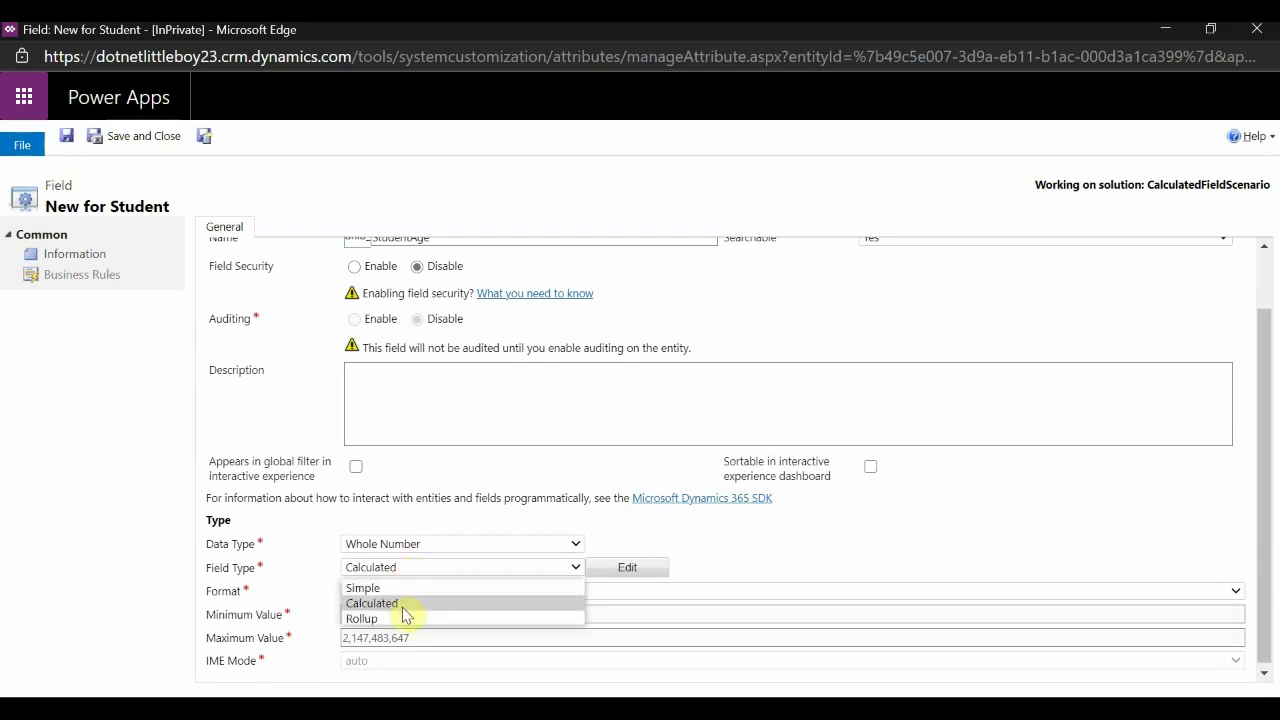
click(400, 605)
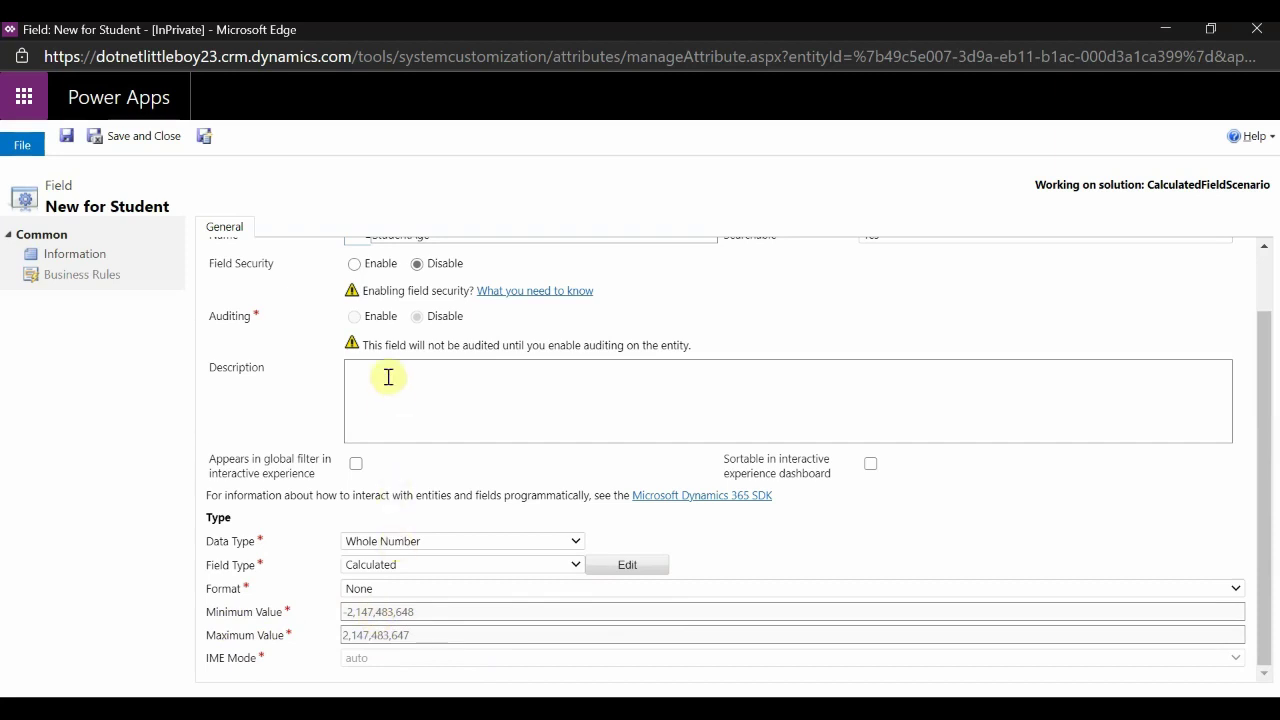
Review the Student Age field settings and save the field, keeping its form open.
scroll(380, 400, up, 1)
scroll(374, 451, down, 1)
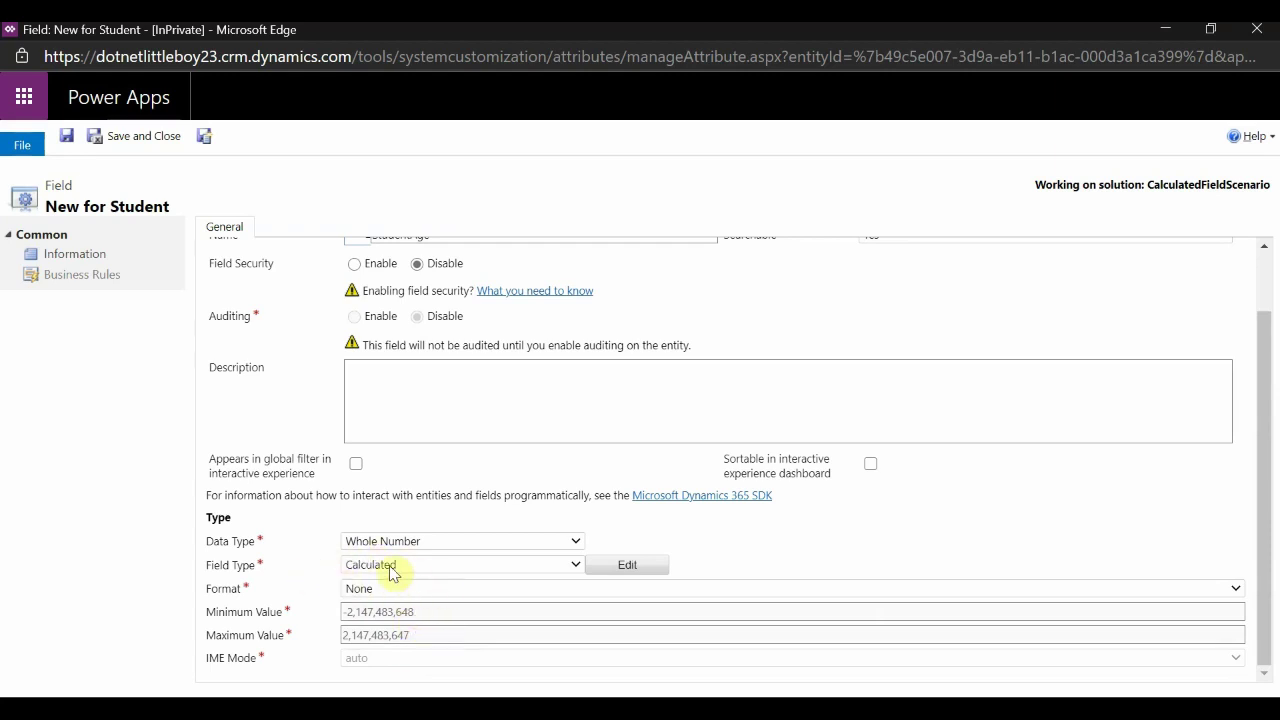
scroll(508, 600, up, 2)
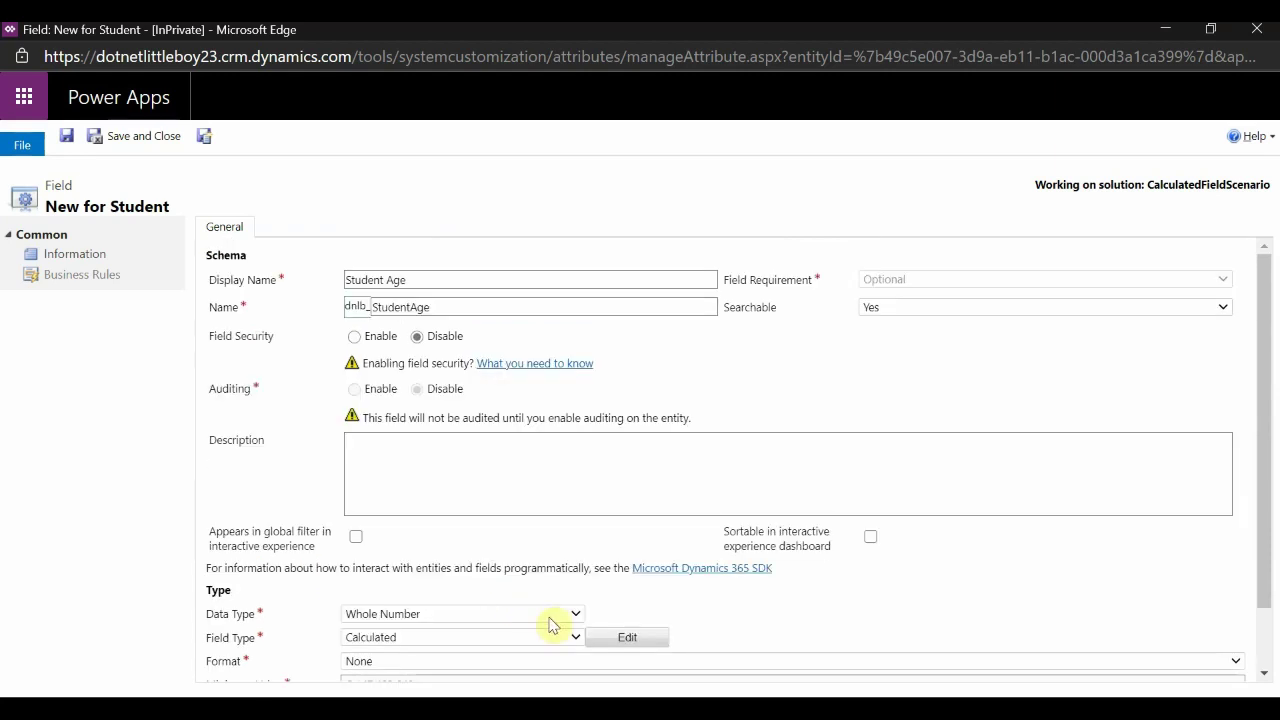
scroll(560, 620, down, 2)
scroll(568, 614, up, 2)
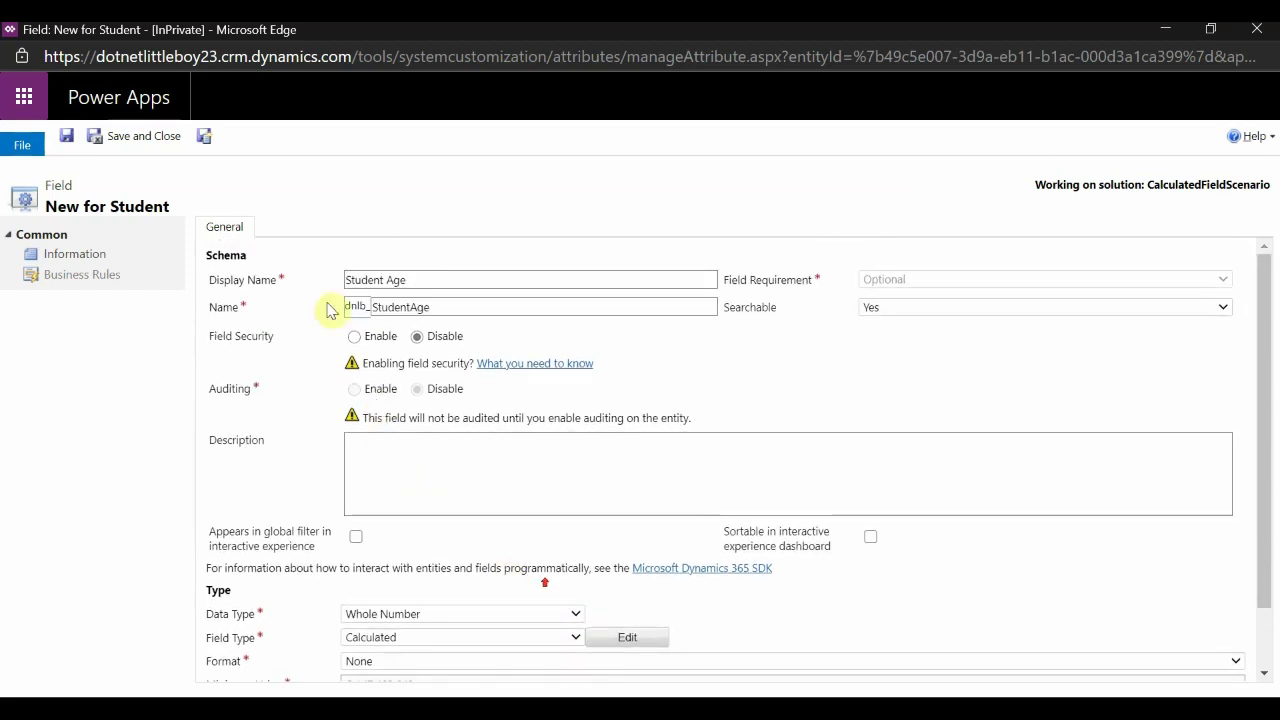
click(66, 135)
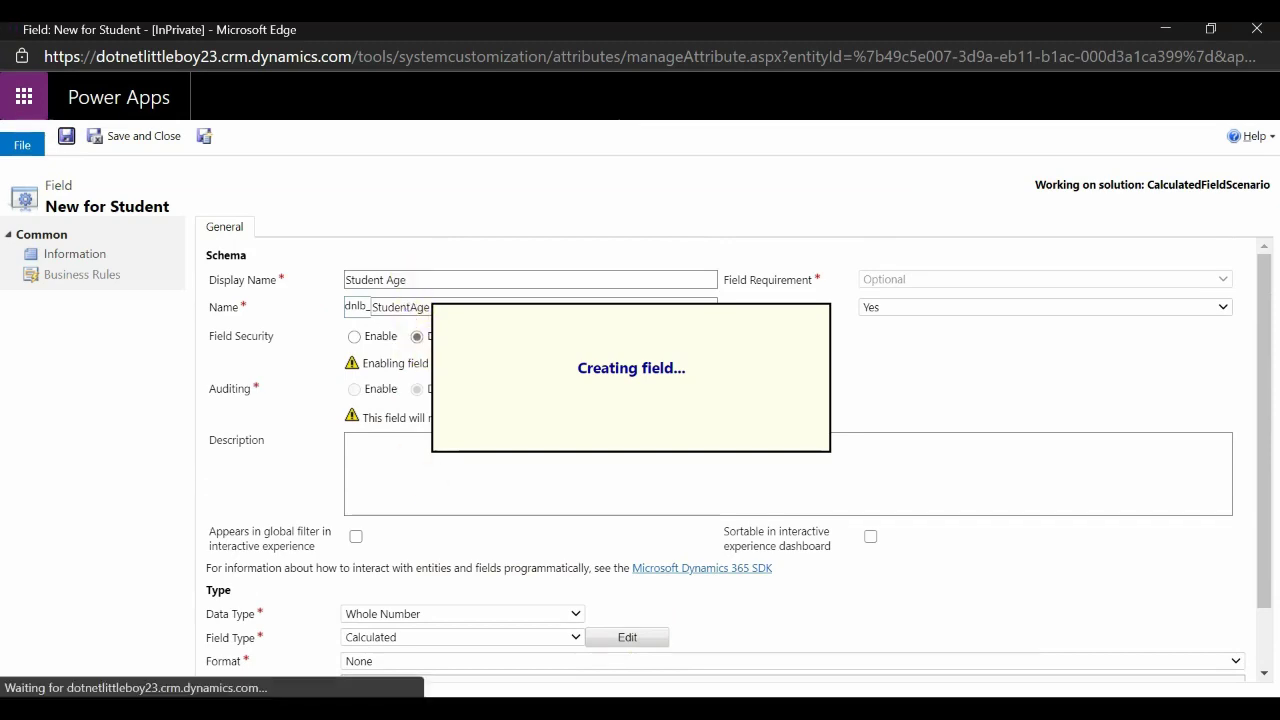
Open the calculation definition of the saved Student Age field for editing and maximize its window.
mouse_move(620, 710)
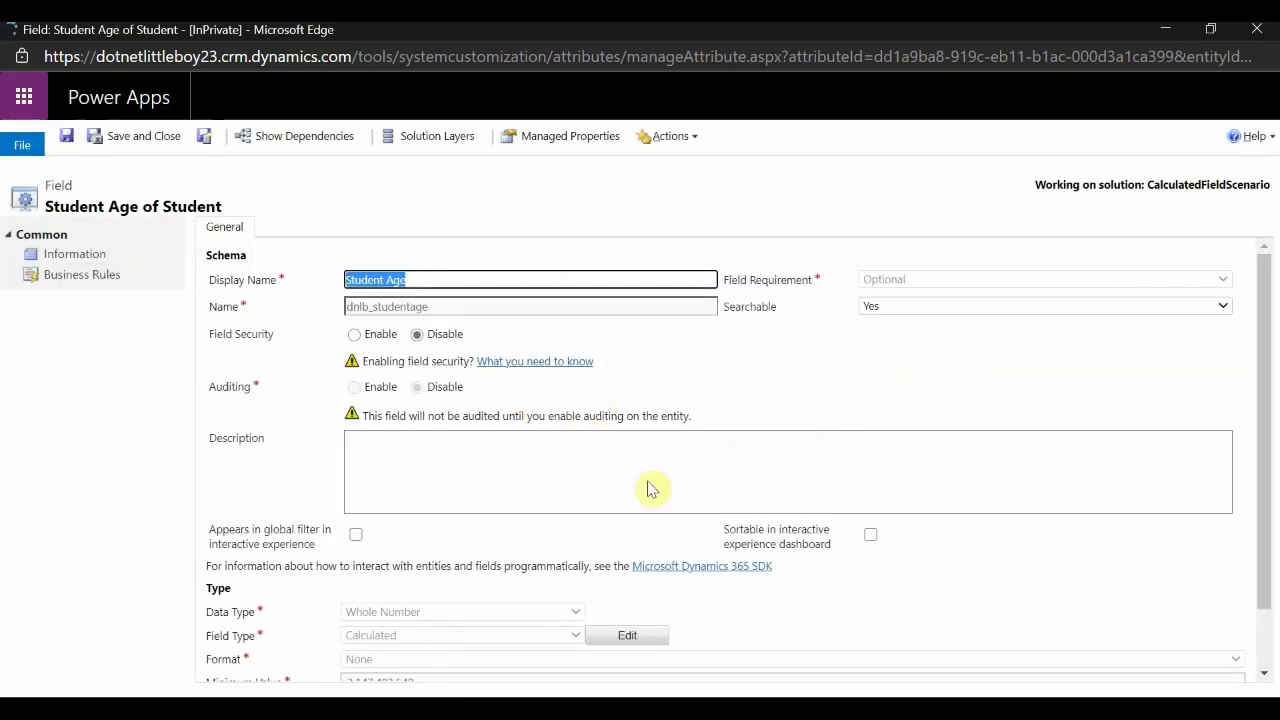
scroll(800, 595, down, 1)
click(627, 568)
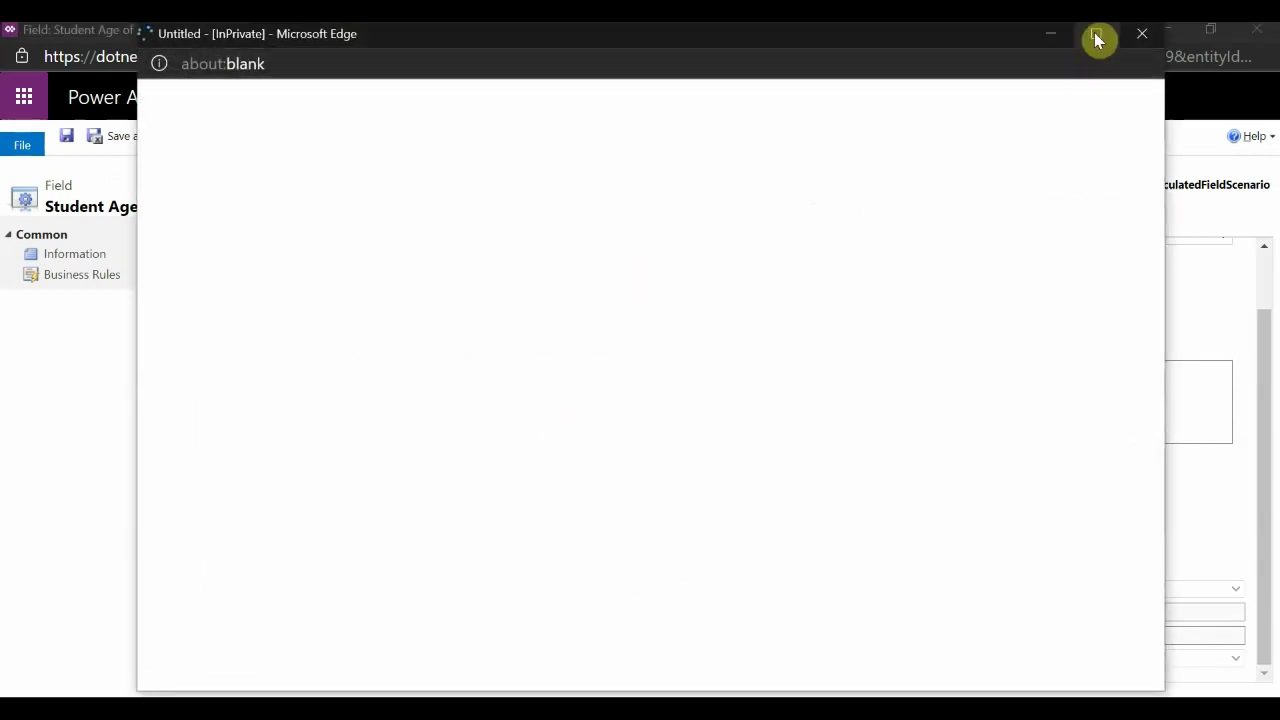
click(1096, 34)
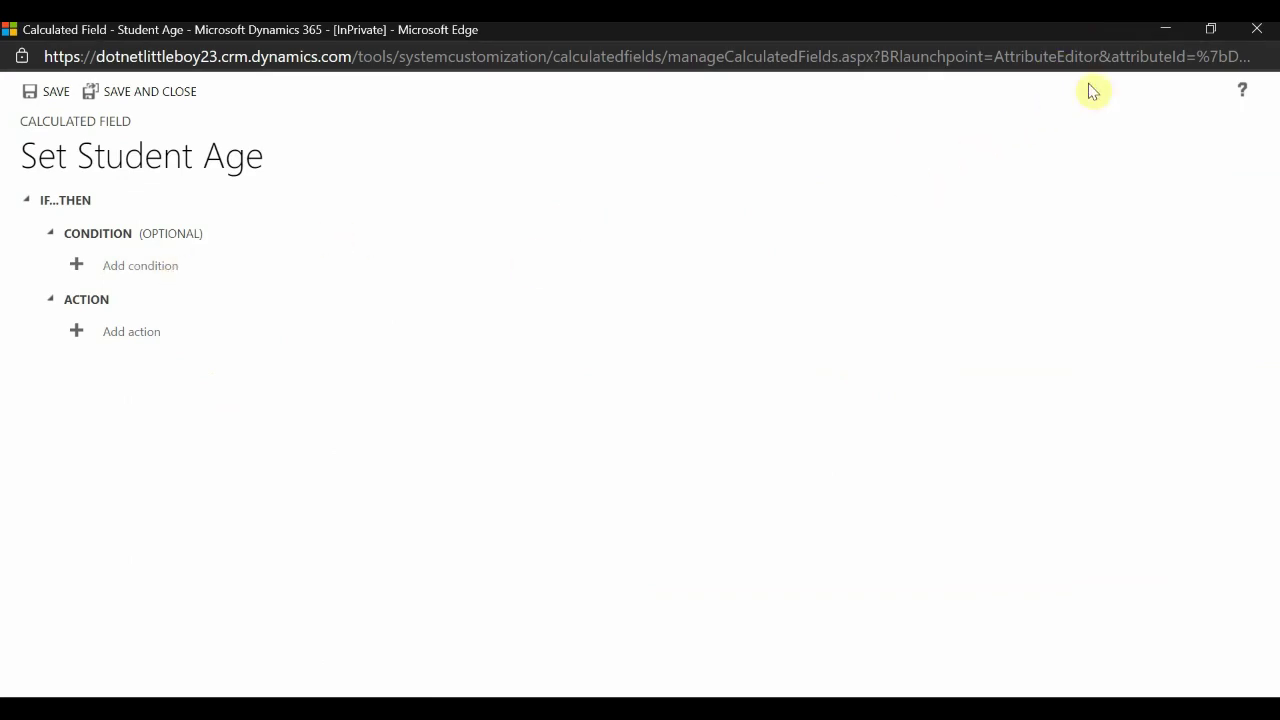
Minimize the calculation editor and switch to the New Student form to review its fields.
click(1163, 30)
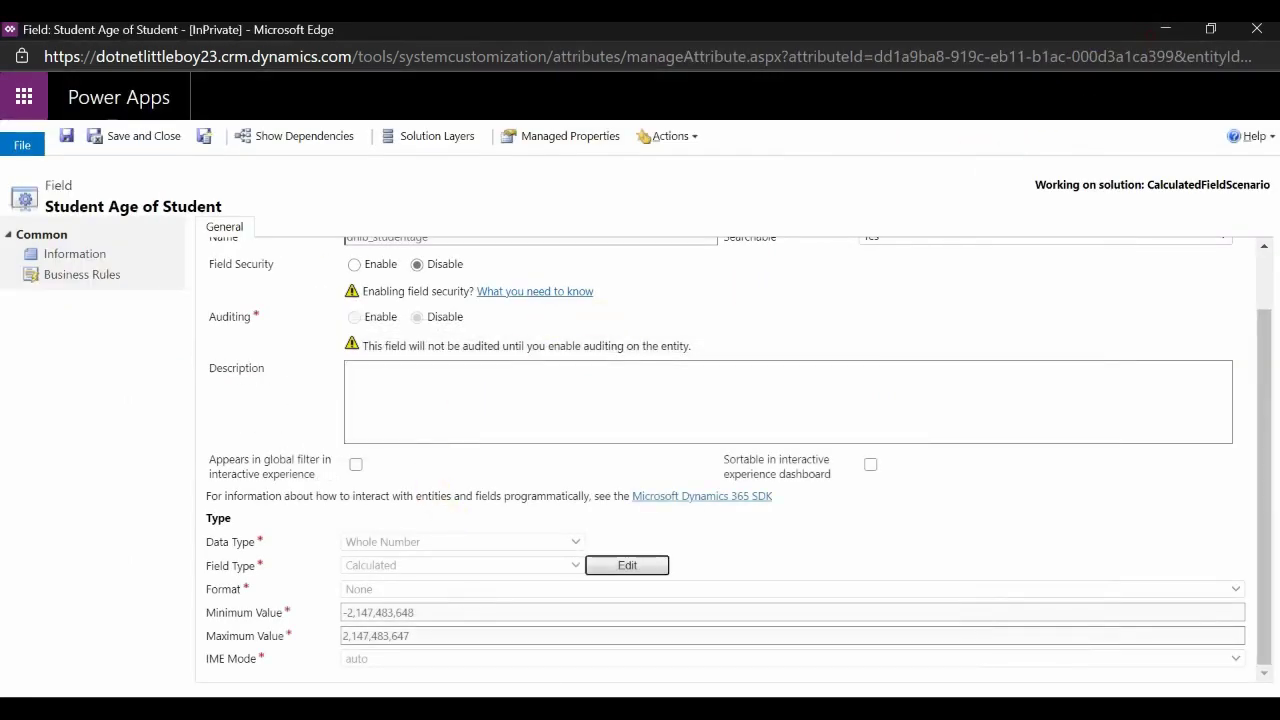
click(266, 657)
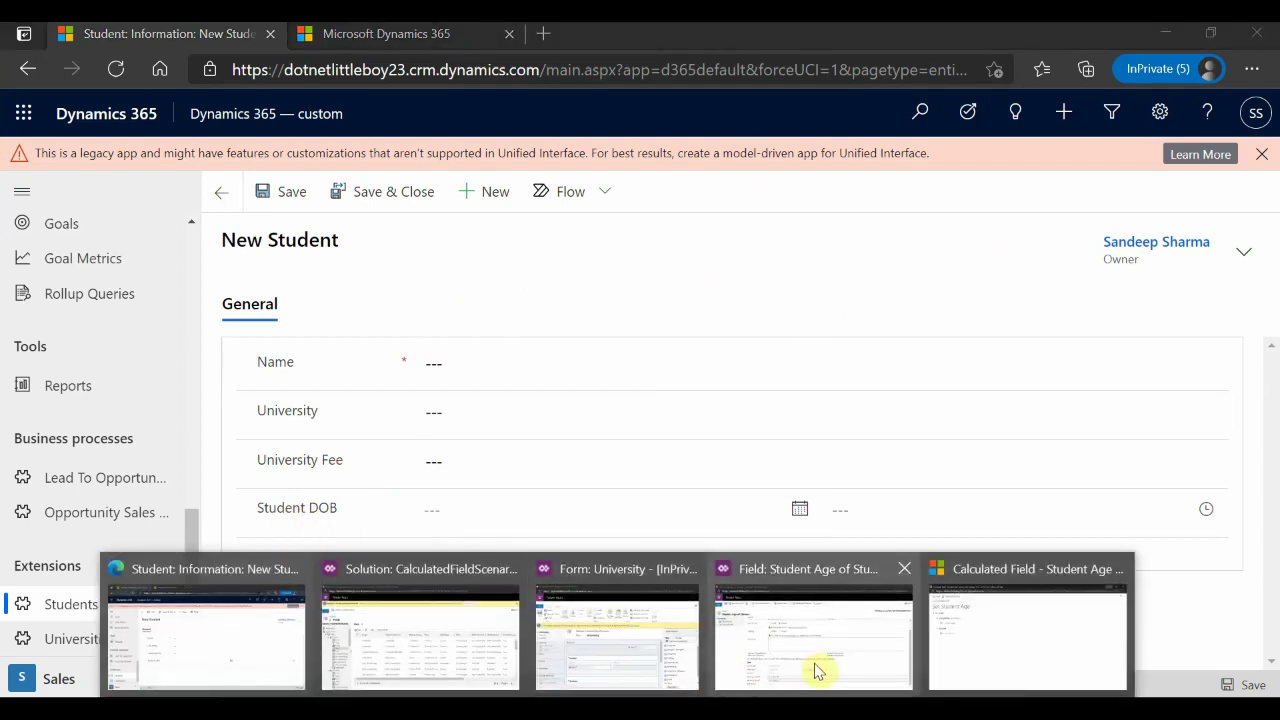
Return to the Set Student Age calculation window and add a condition to the IF...THEN block.
click(943, 651)
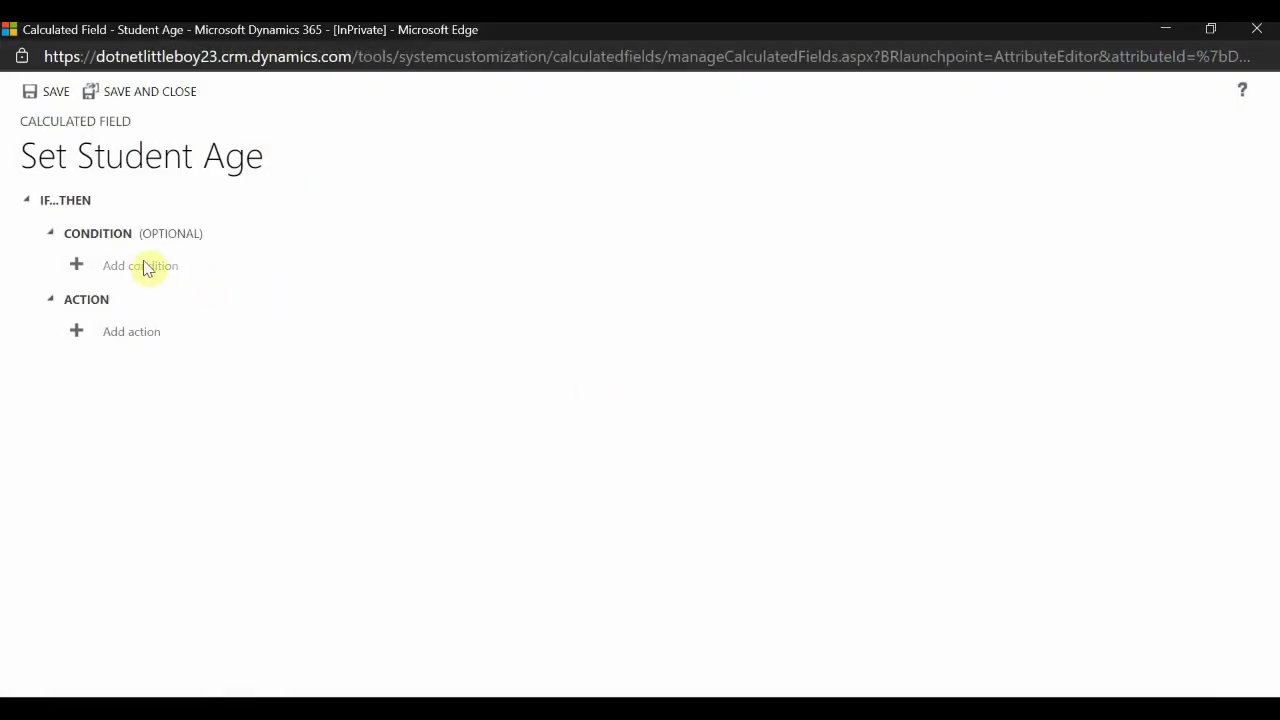
click(143, 264)
click(298, 291)
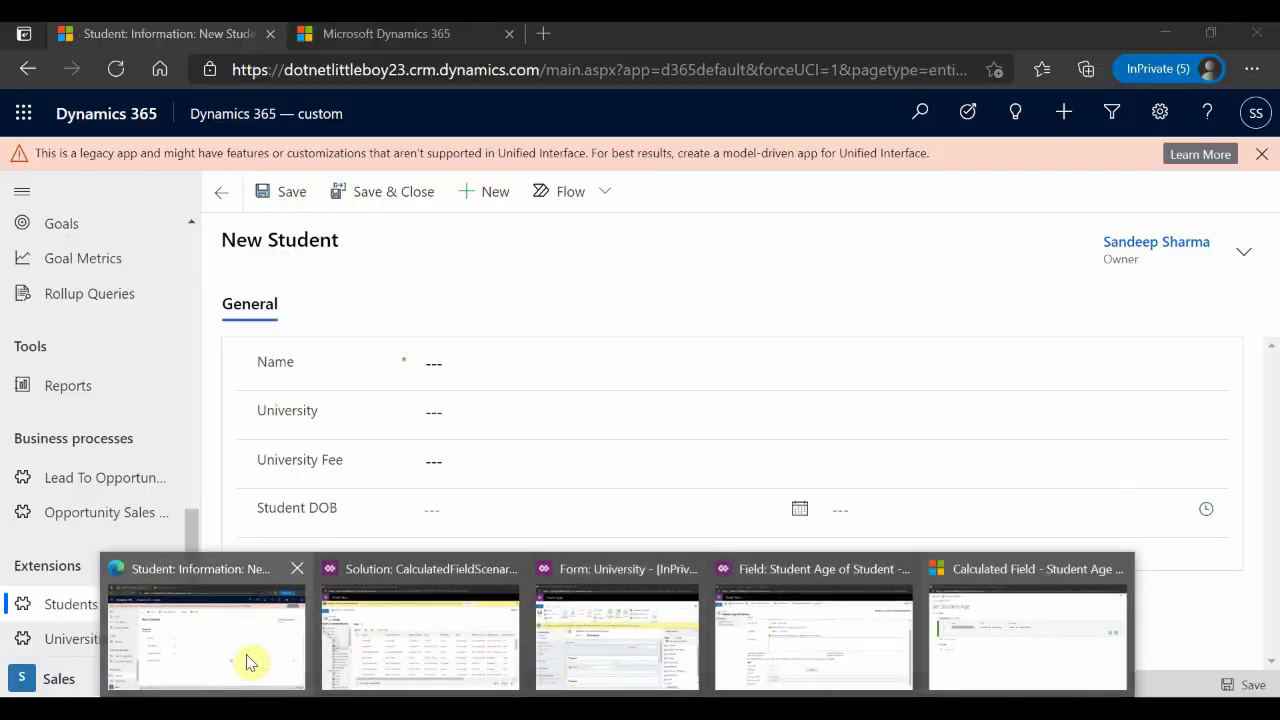
Switch to the New Student form and examine the University lookup and the other fields on it.
click(251, 663)
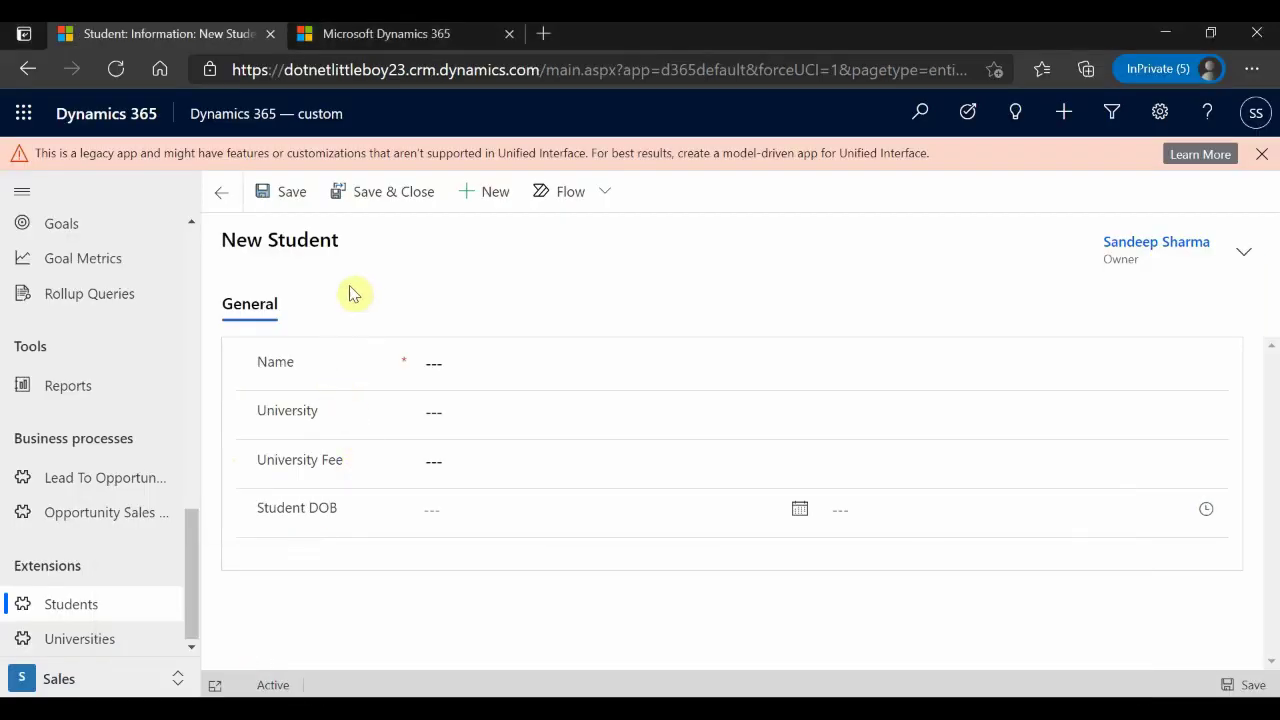
click(468, 410)
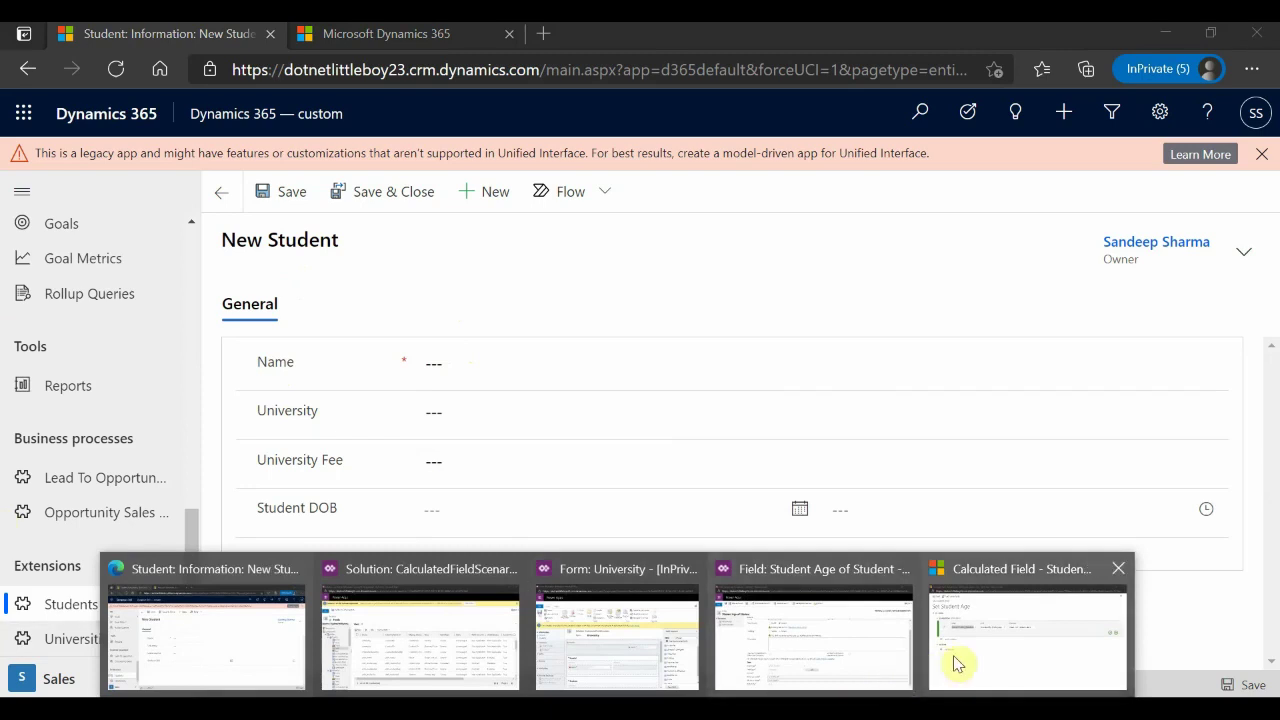
Return to the Set Student Age calculation and choose Current Entity (Student) as the condition's entity.
click(951, 660)
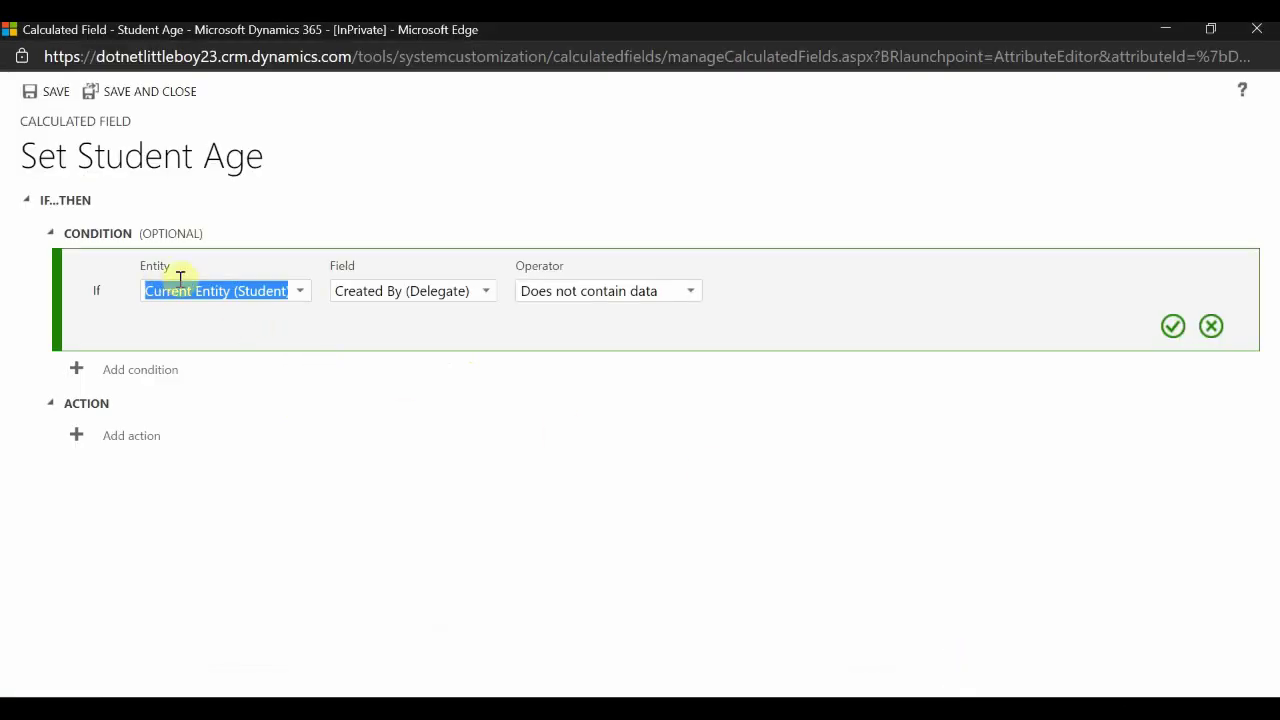
click(300, 291)
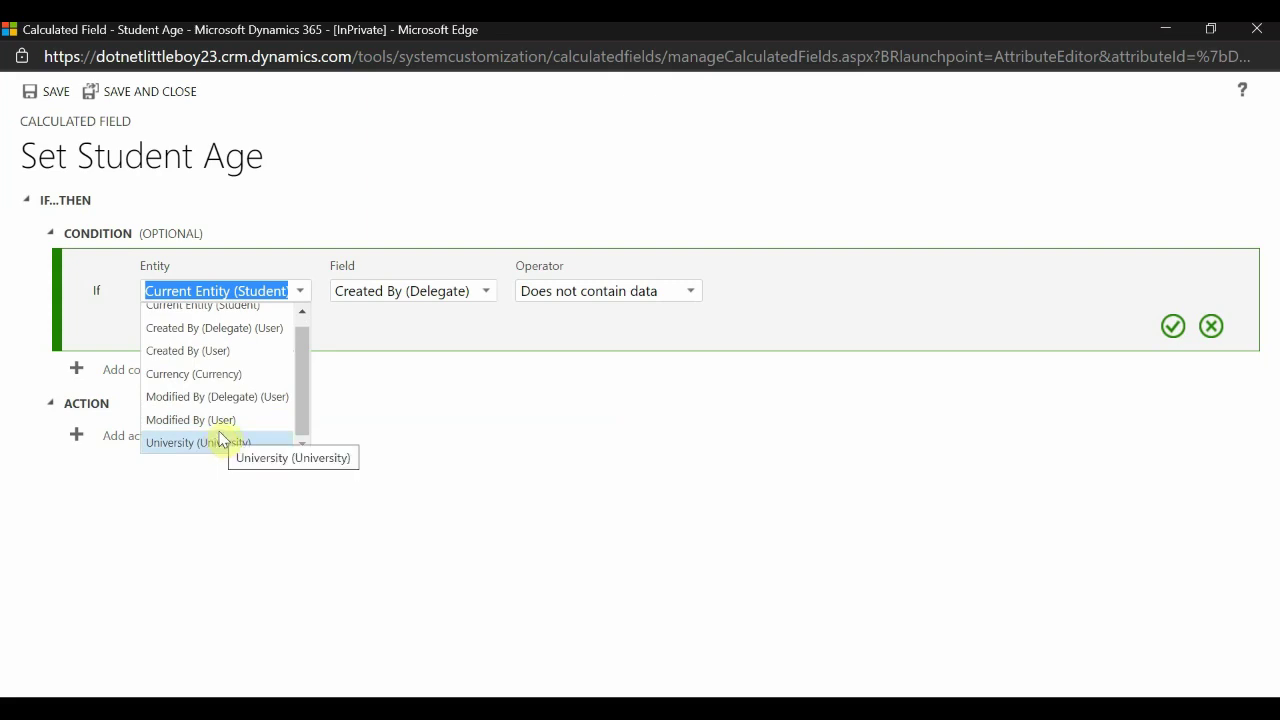
click(205, 314)
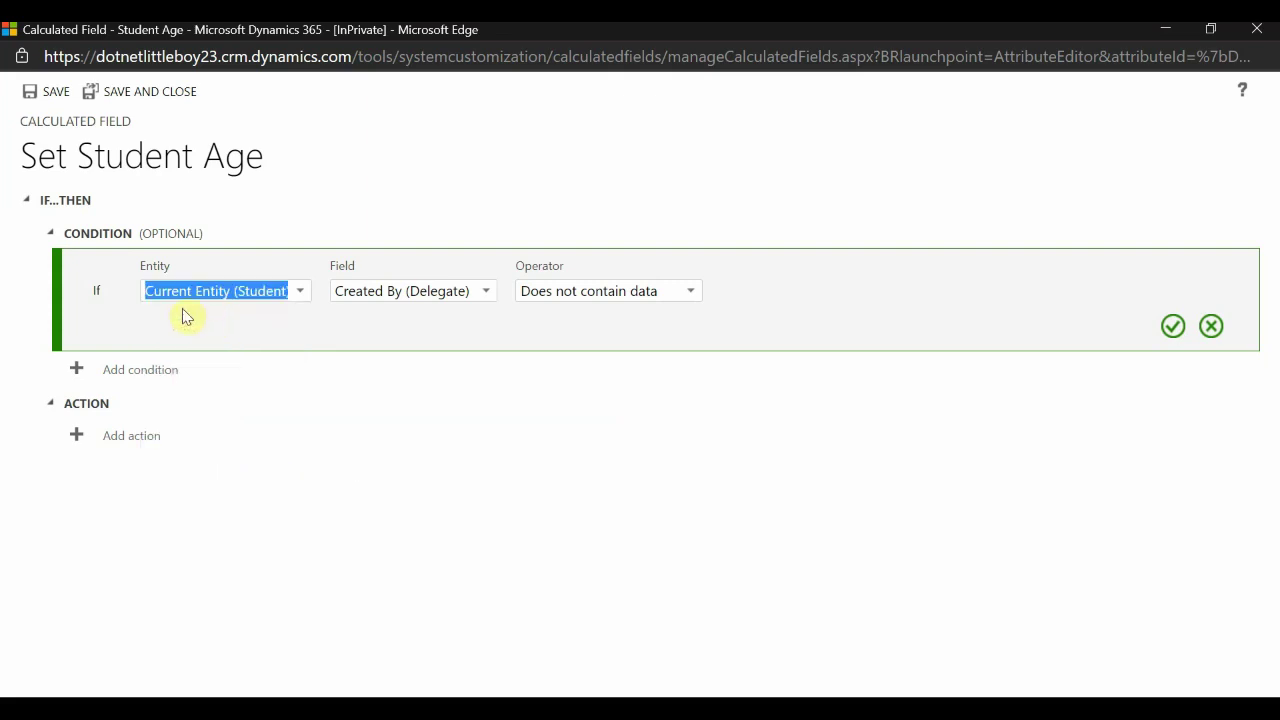
Set the condition so that the Status field equals the value Active, and accept it.
click(410, 290)
click(485, 291)
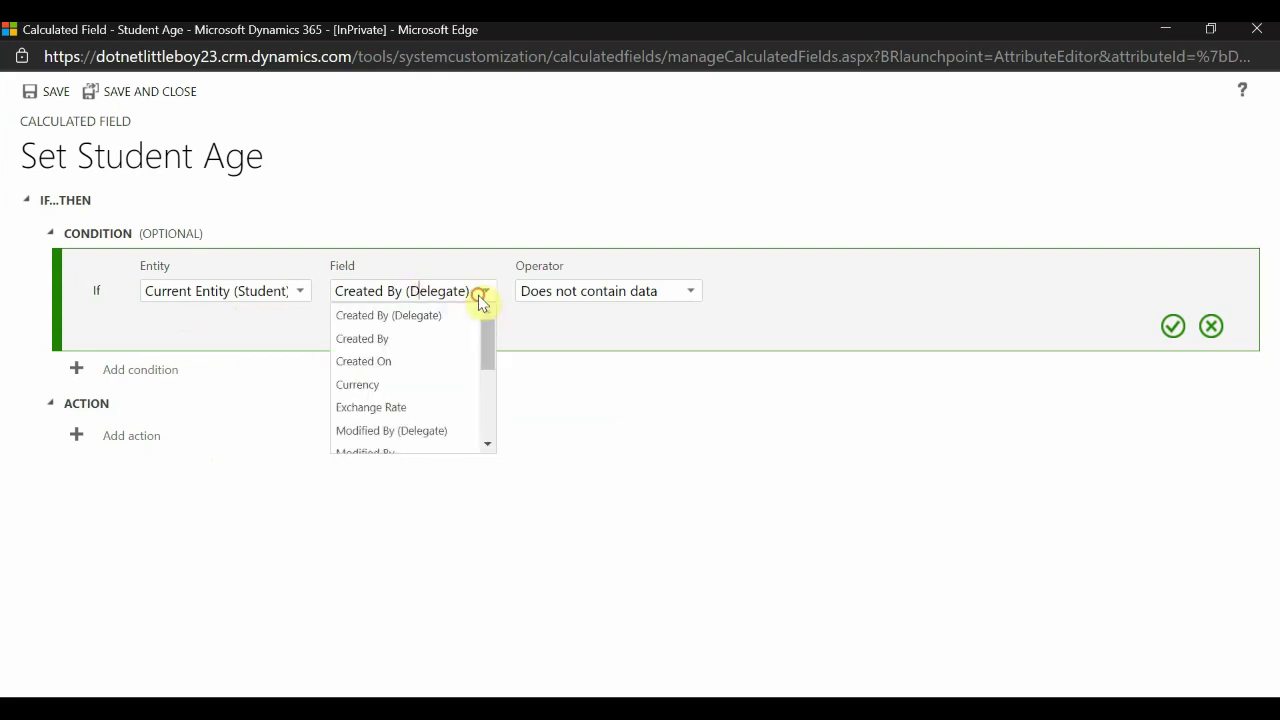
scroll(426, 409, down, 3)
click(398, 389)
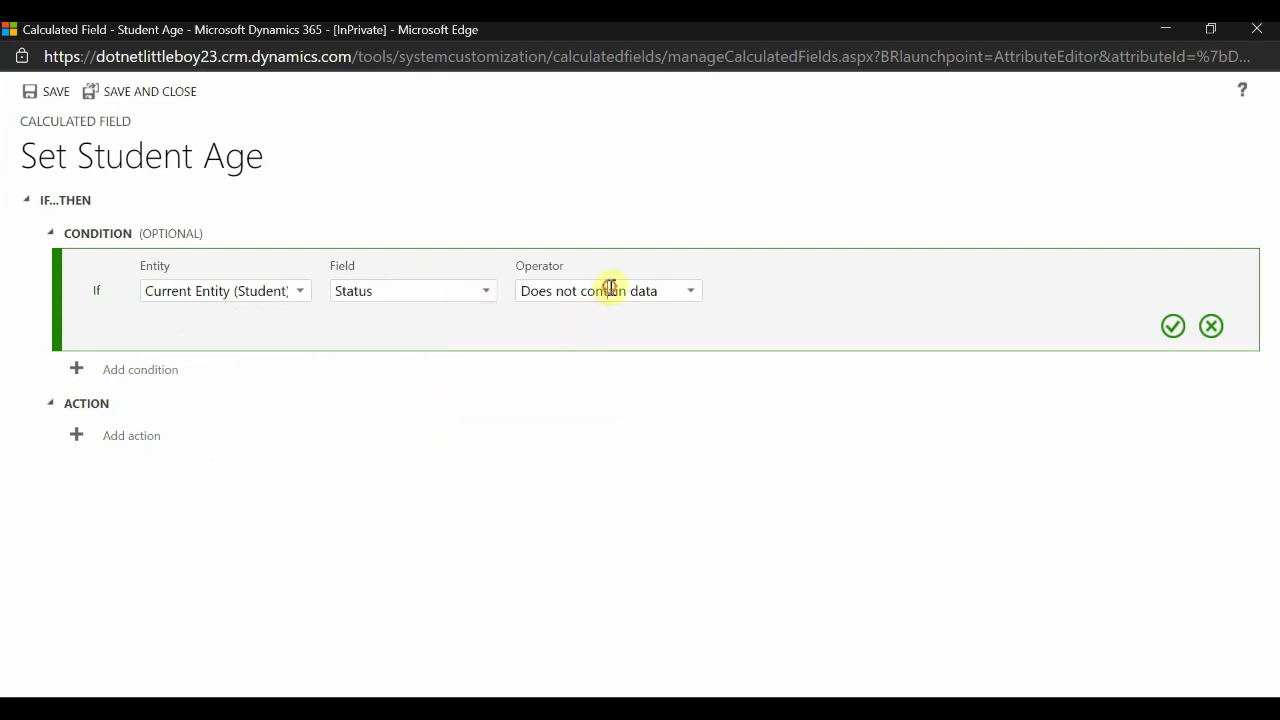
click(689, 292)
click(609, 316)
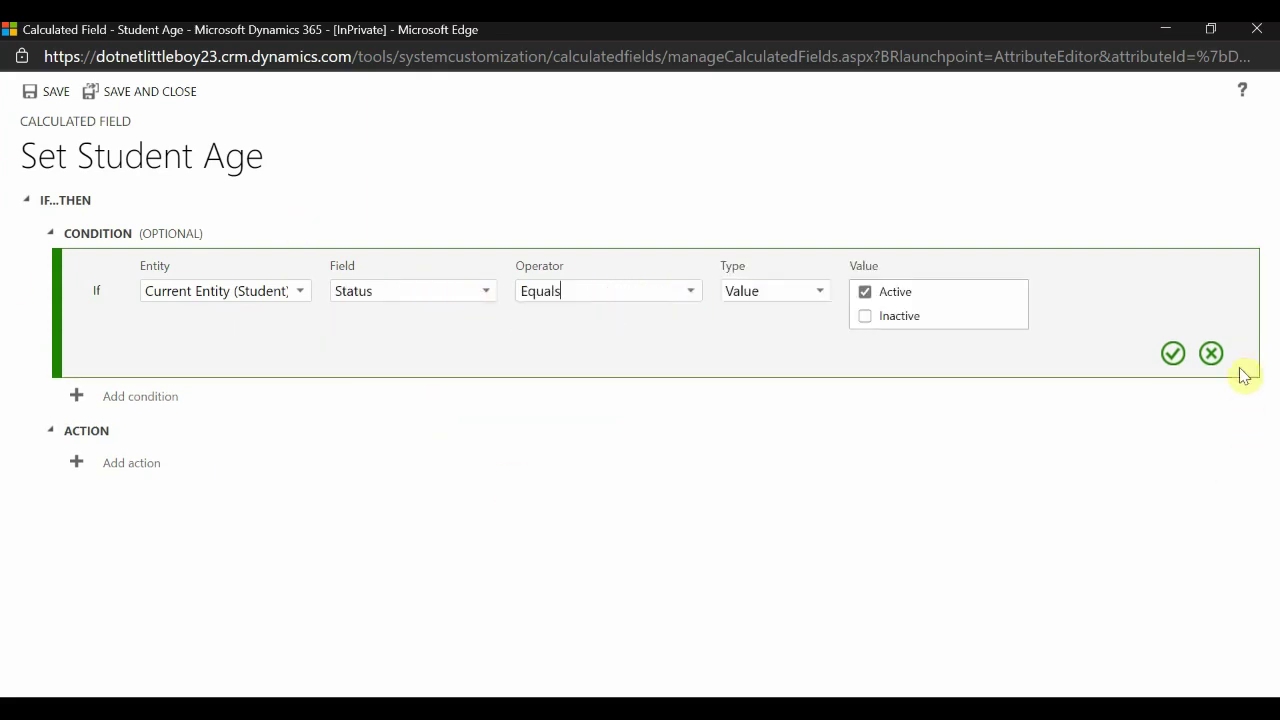
click(1173, 354)
Add a second condition joined with "and" requiring the current entity's Student DOB field to contain data.
click(149, 294)
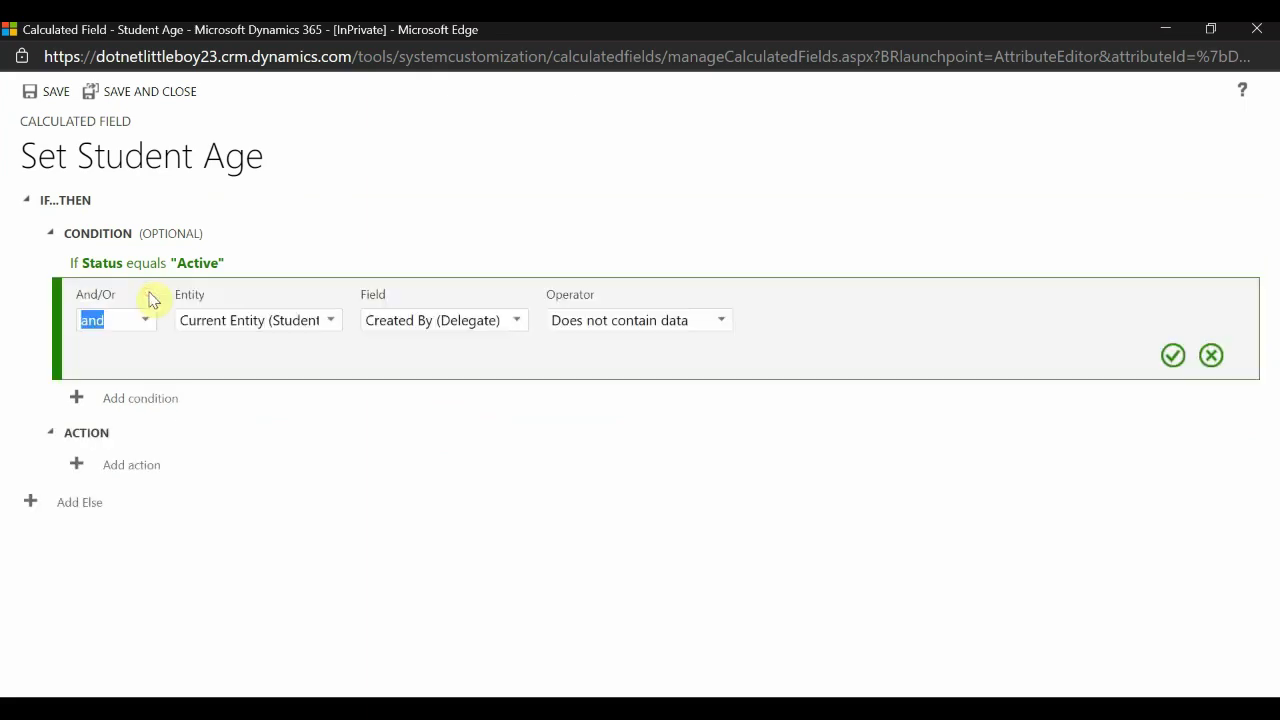
click(330, 328)
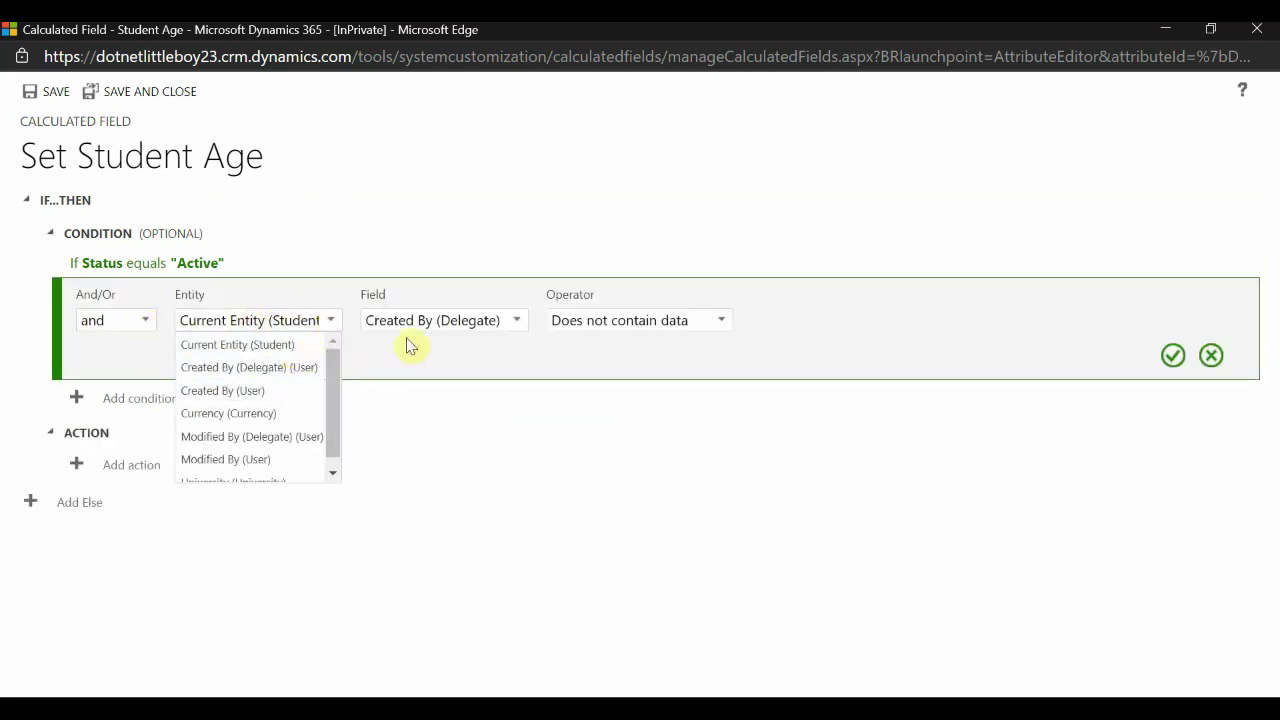
click(430, 320)
click(519, 324)
scroll(463, 440, down, 4)
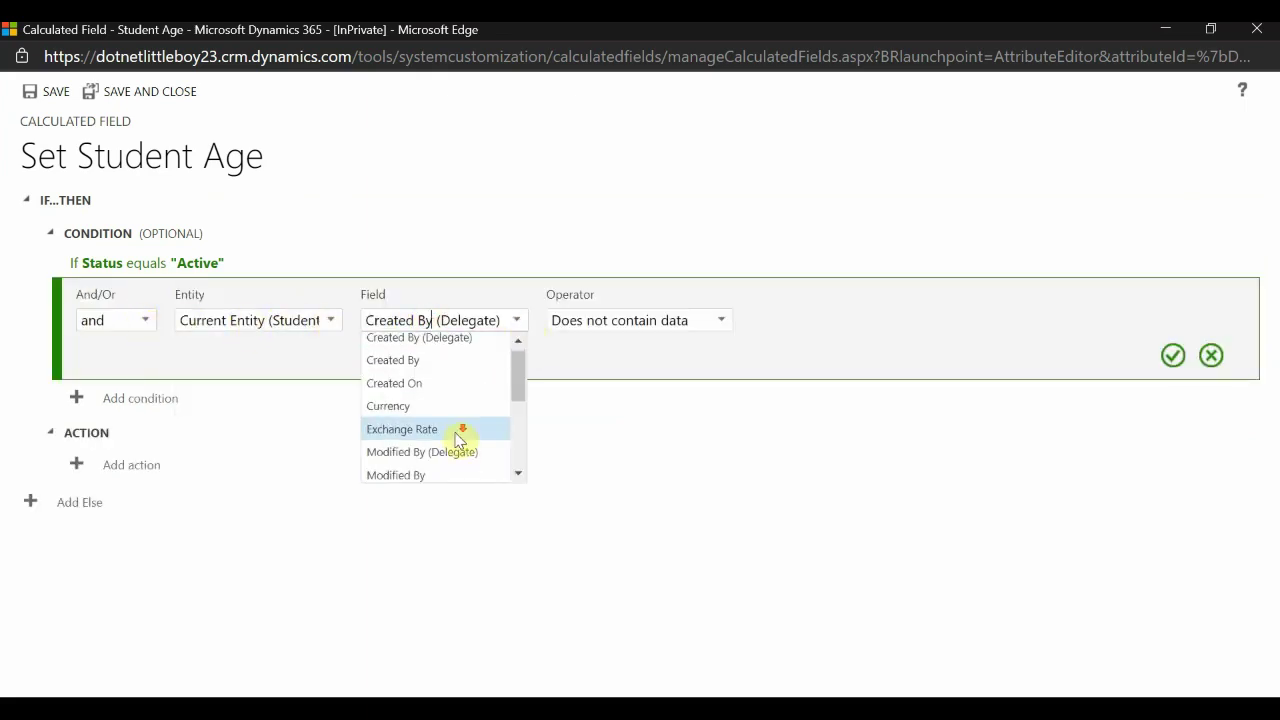
scroll(462, 457, down, 1)
click(441, 428)
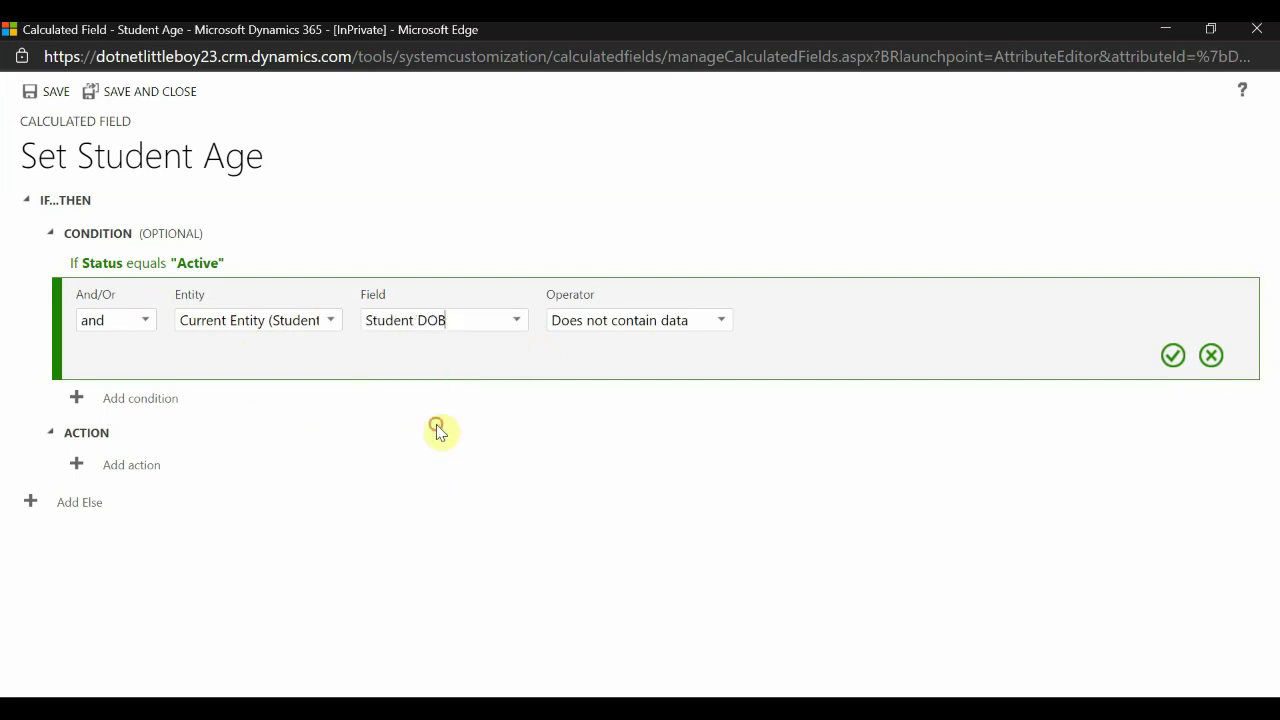
click(714, 320)
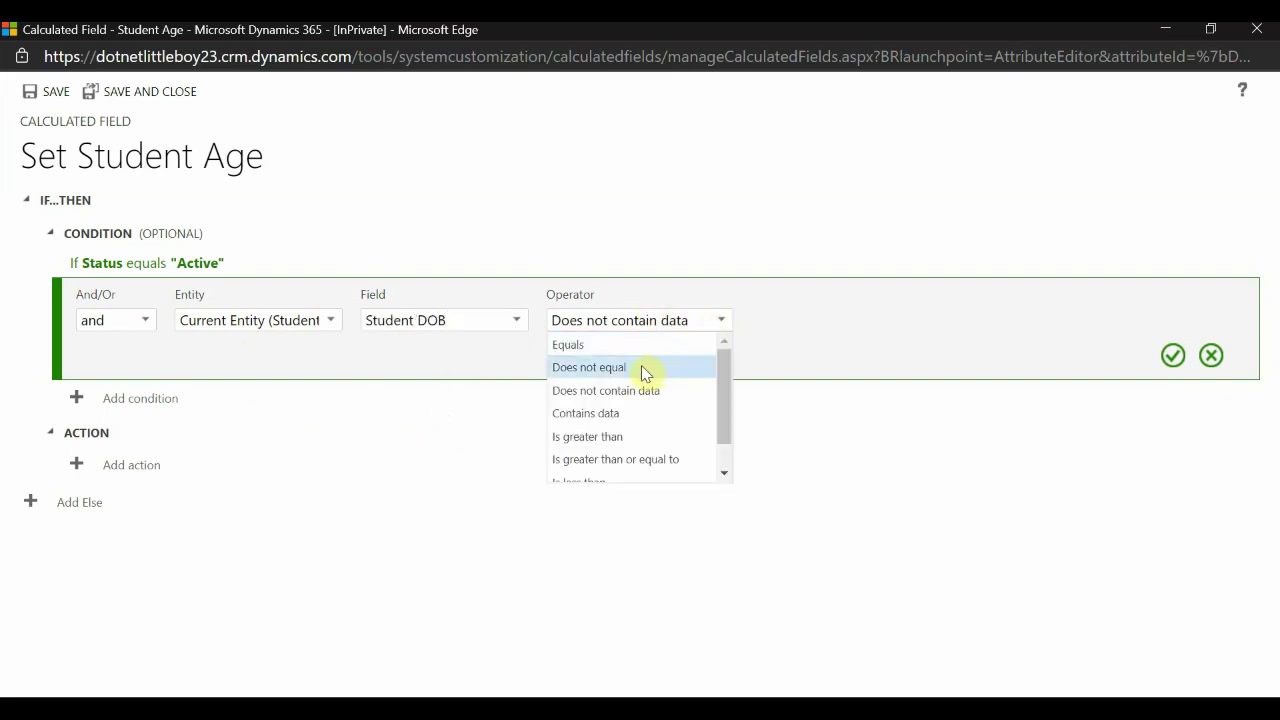
click(626, 414)
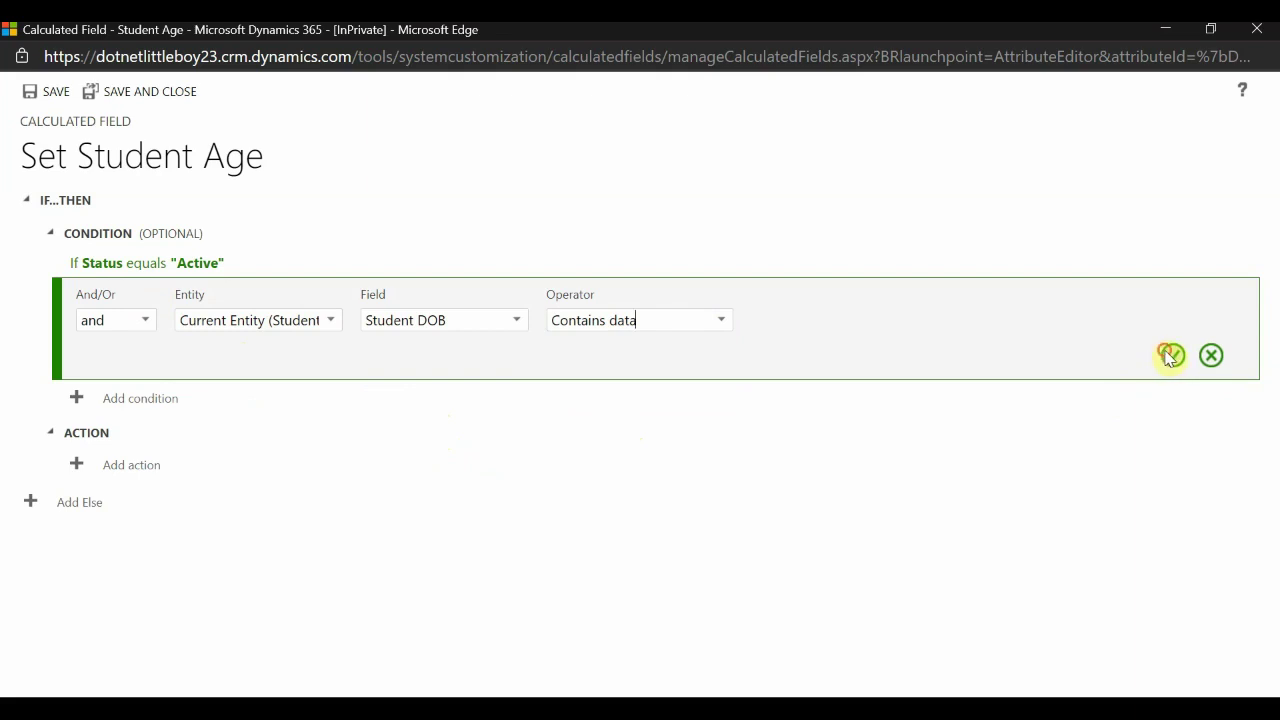
click(1170, 356)
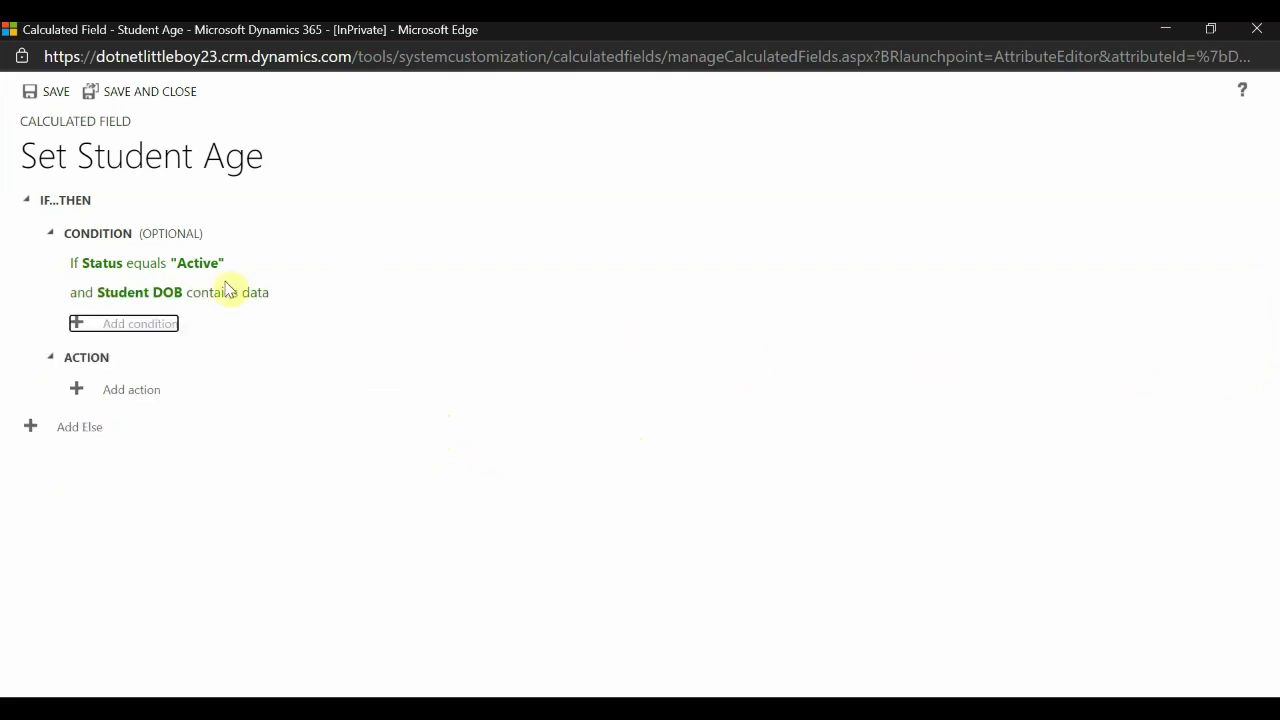
Add an action for Student Age and examine the functions and fields available for its formula, including the diff functions.
click(123, 398)
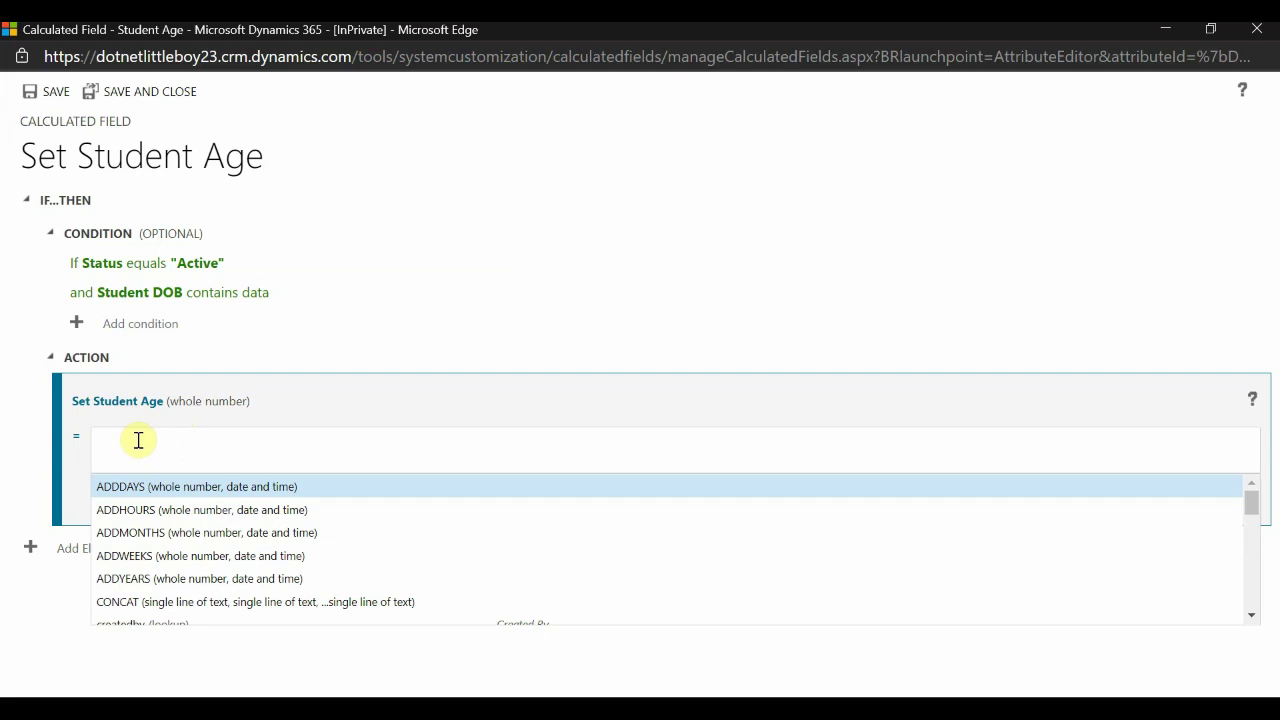
text(ff)
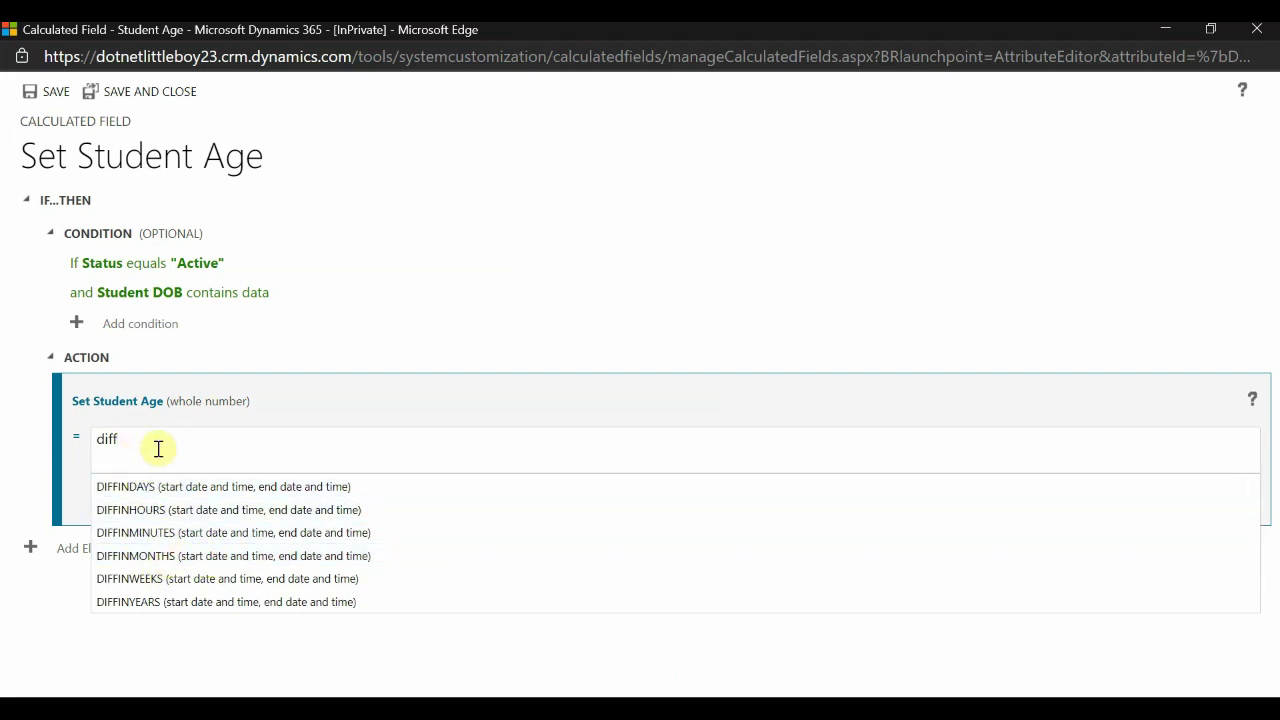
key(BackSpace)
scroll(237, 500, down, 2)
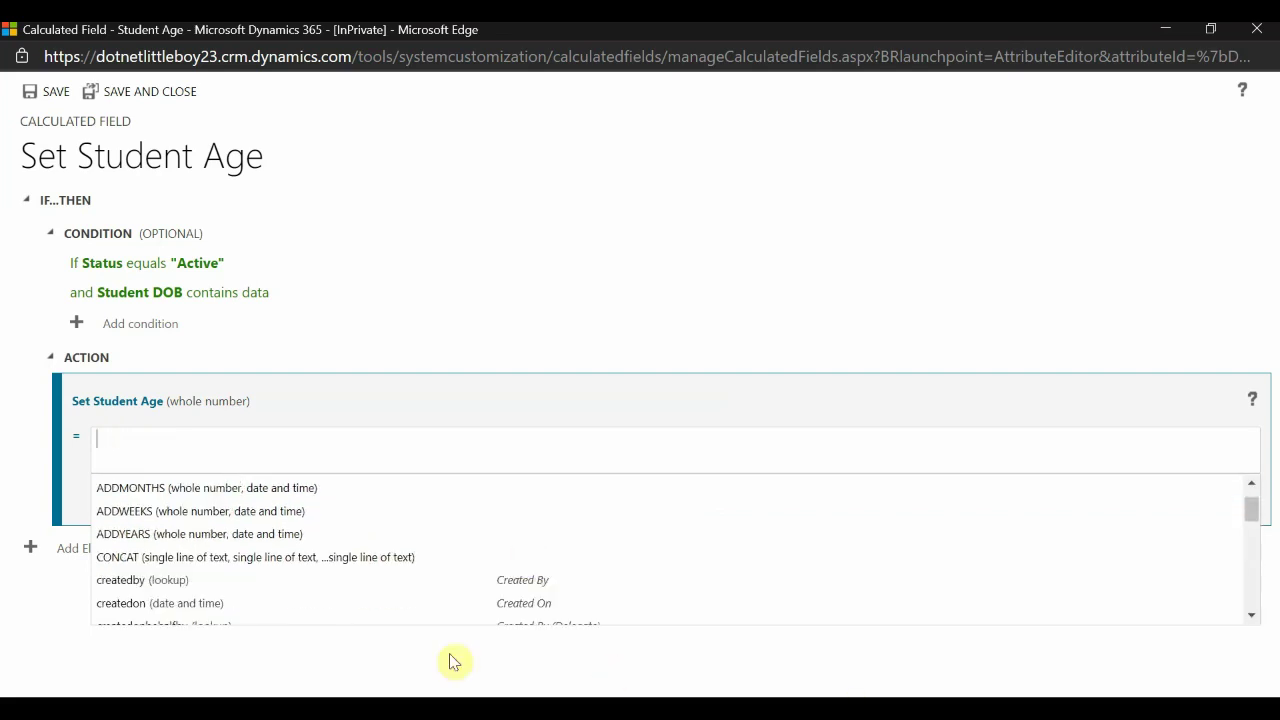
scroll(271, 531, up, 2)
scroll(243, 560, down, 12)
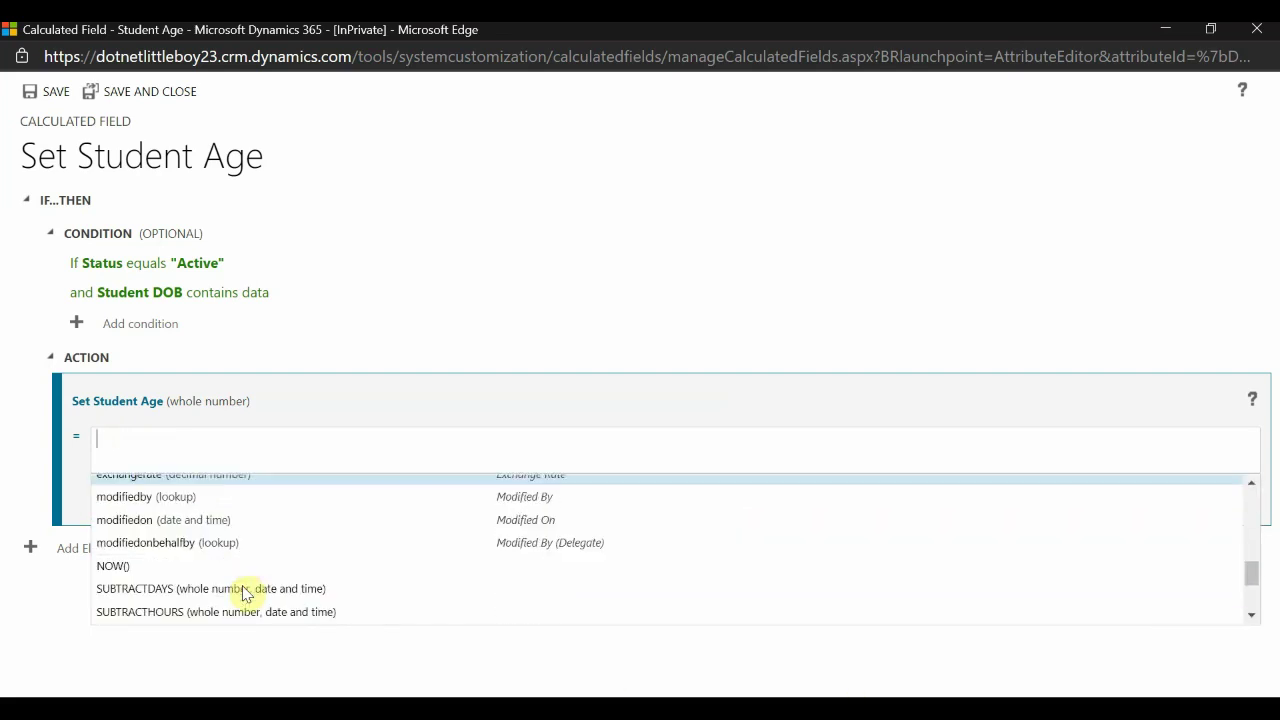
scroll(247, 591, up, 1)
scroll(245, 592, up, 5)
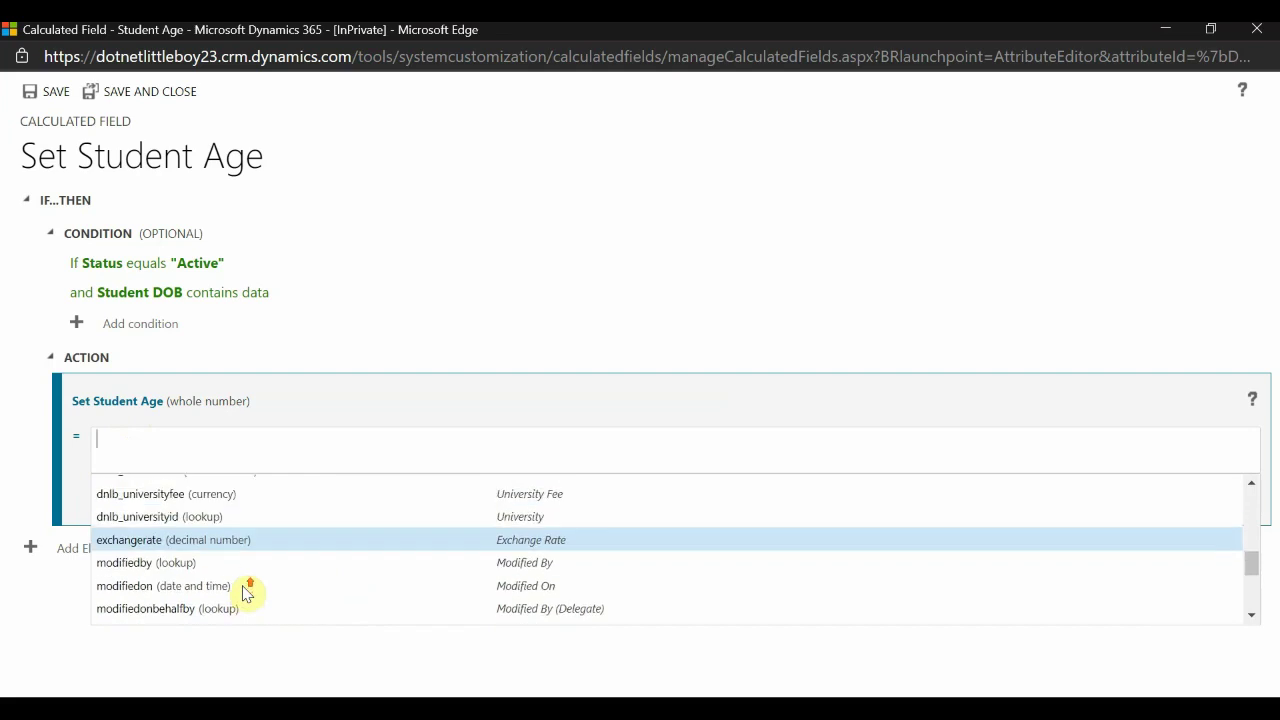
scroll(246, 591, down, 3)
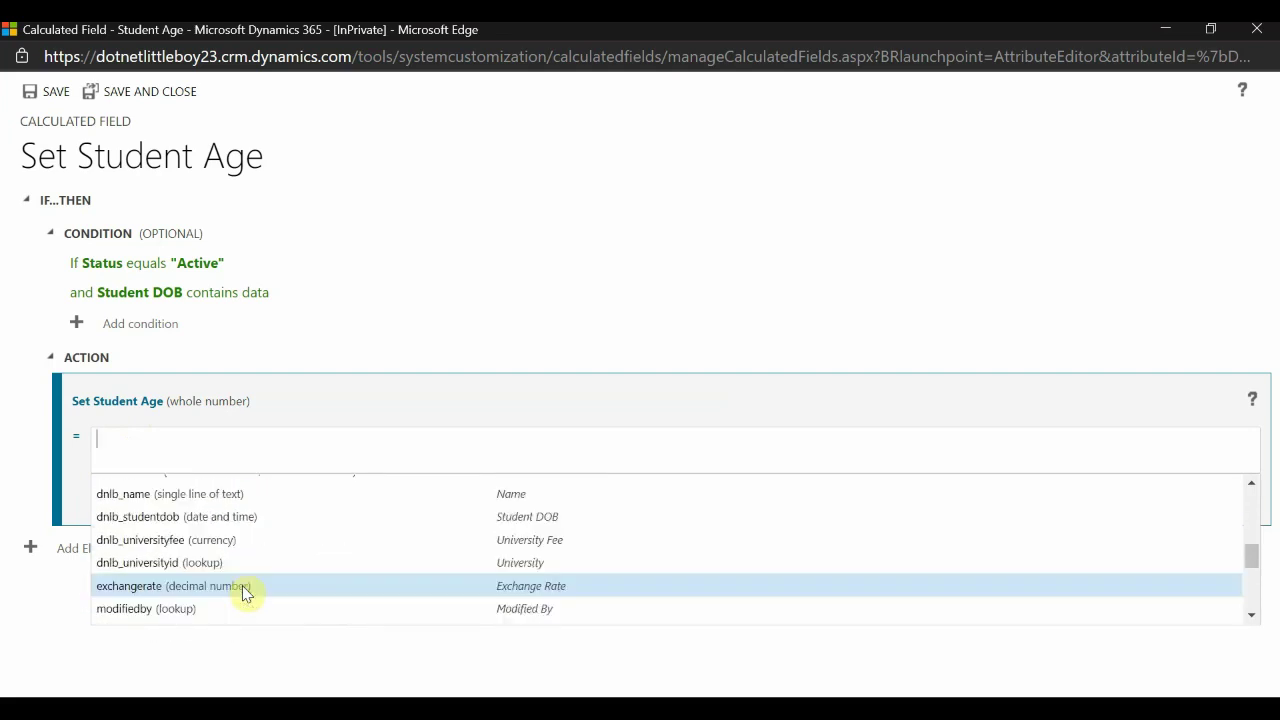
scroll(240, 590, up, 3)
scroll(225, 583, down, 6)
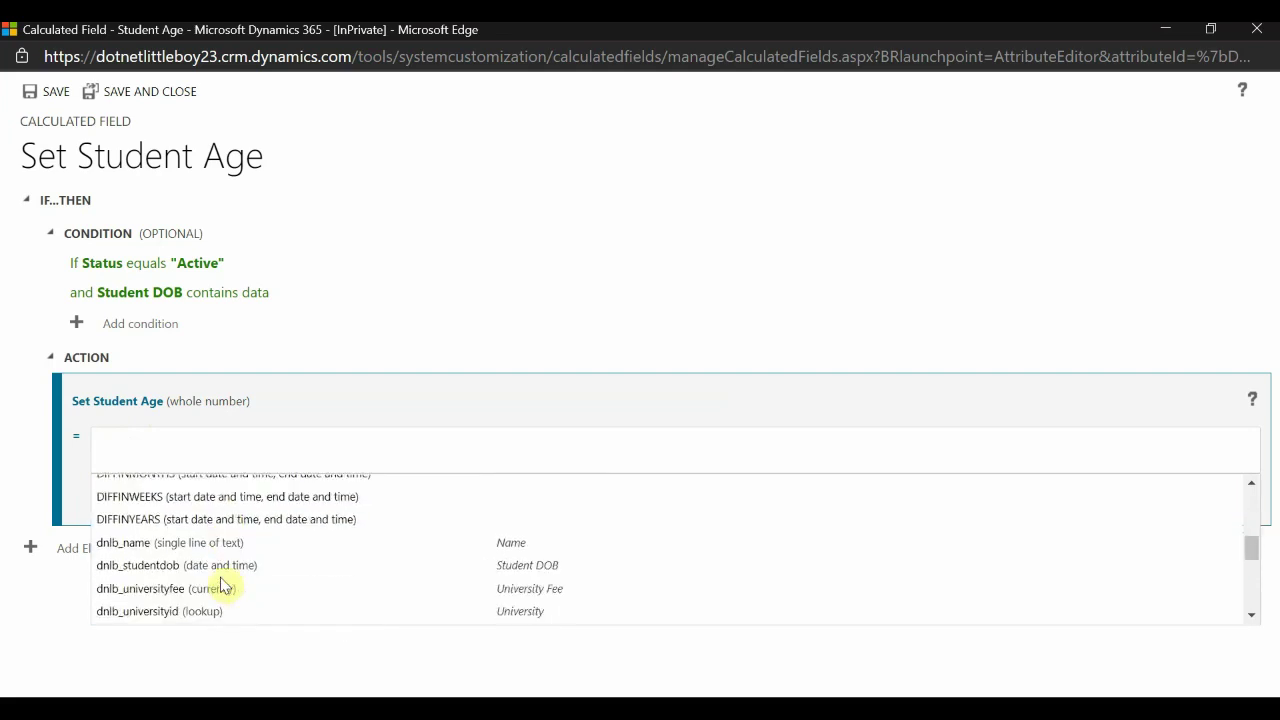
scroll(226, 580, up, 9)
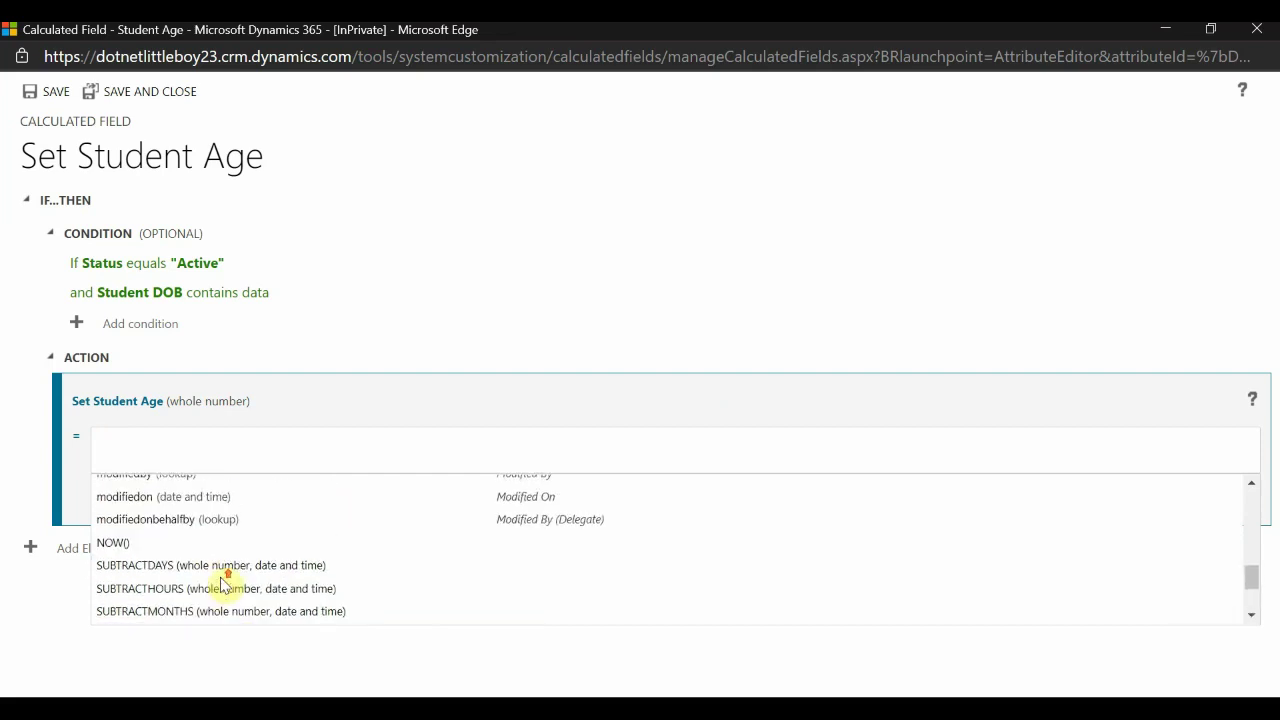
Set the Student Age action to DIFFINYEARS(dnlb_studentdob,NOW()) and save the calculated field.
text(id)
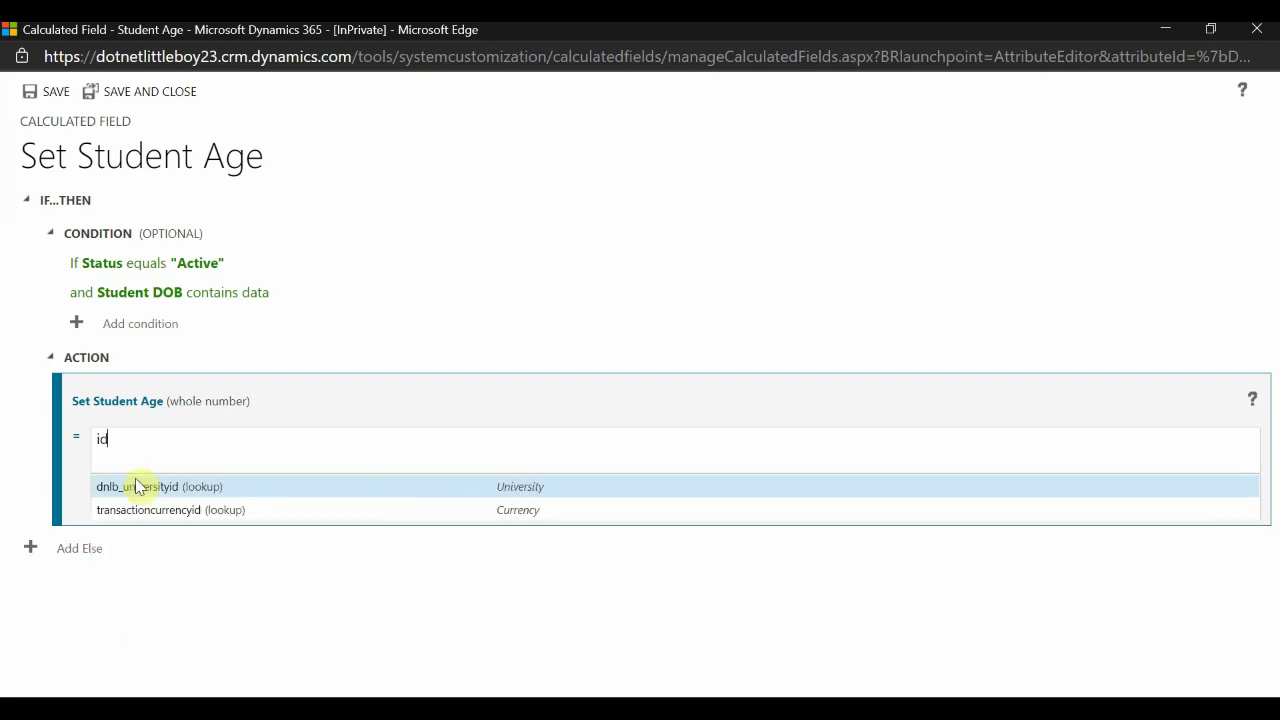
text(f)
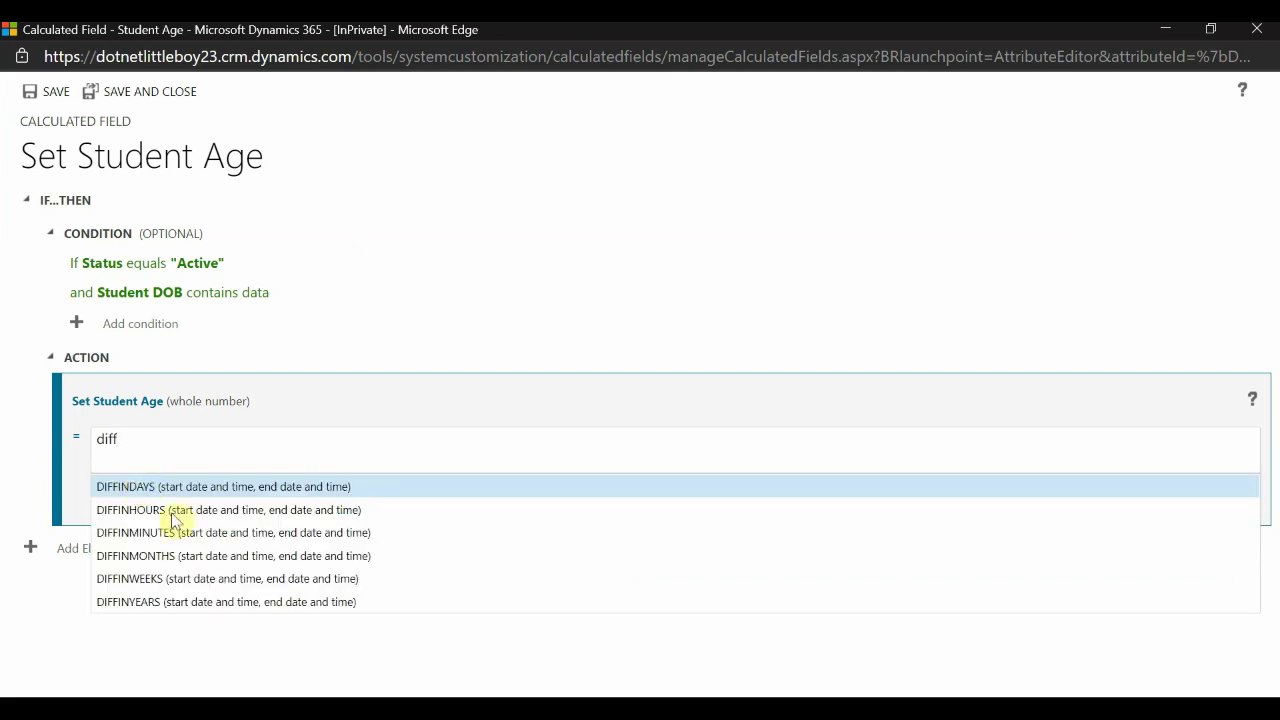
click(183, 601)
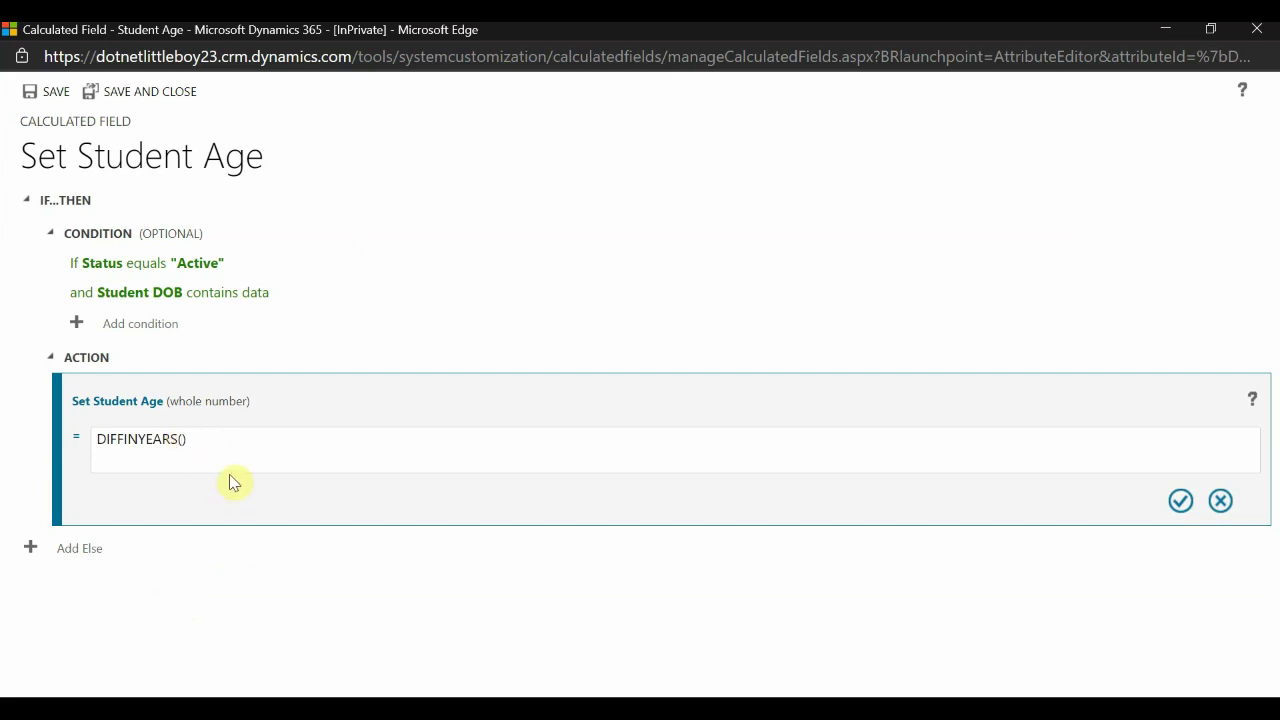
text(student)
click(205, 489)
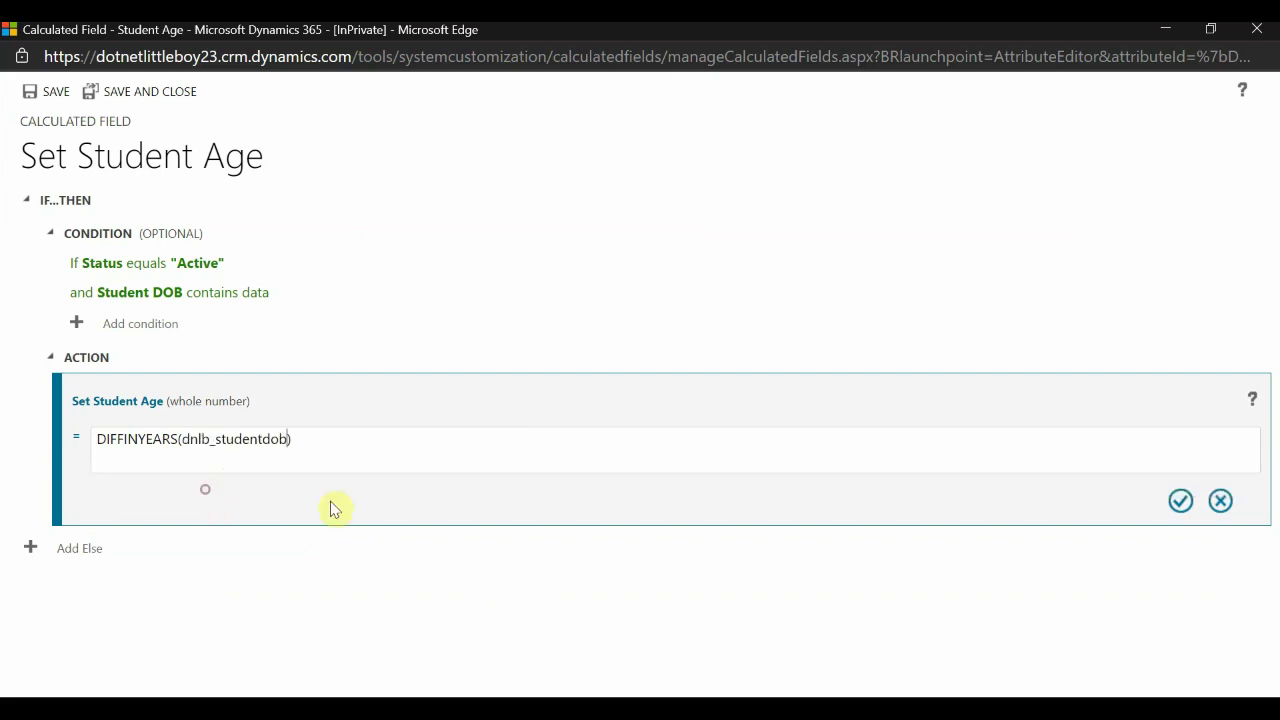
text(,now)
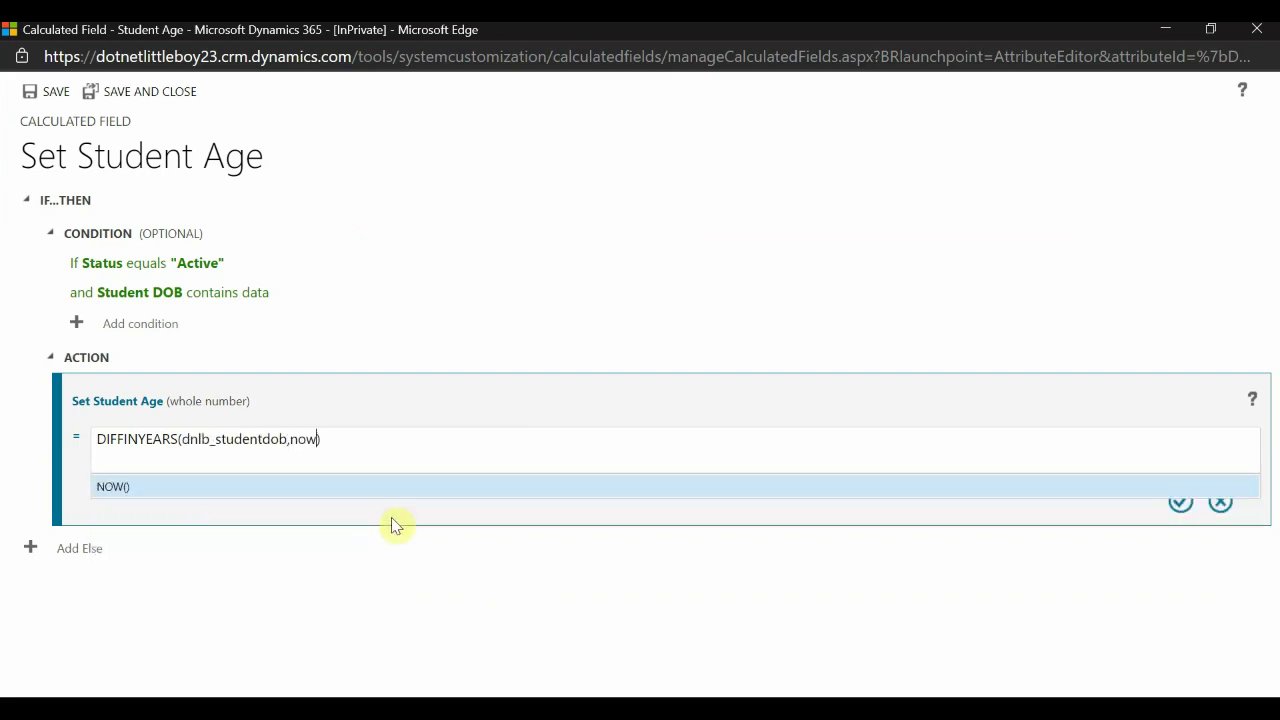
key(Return)
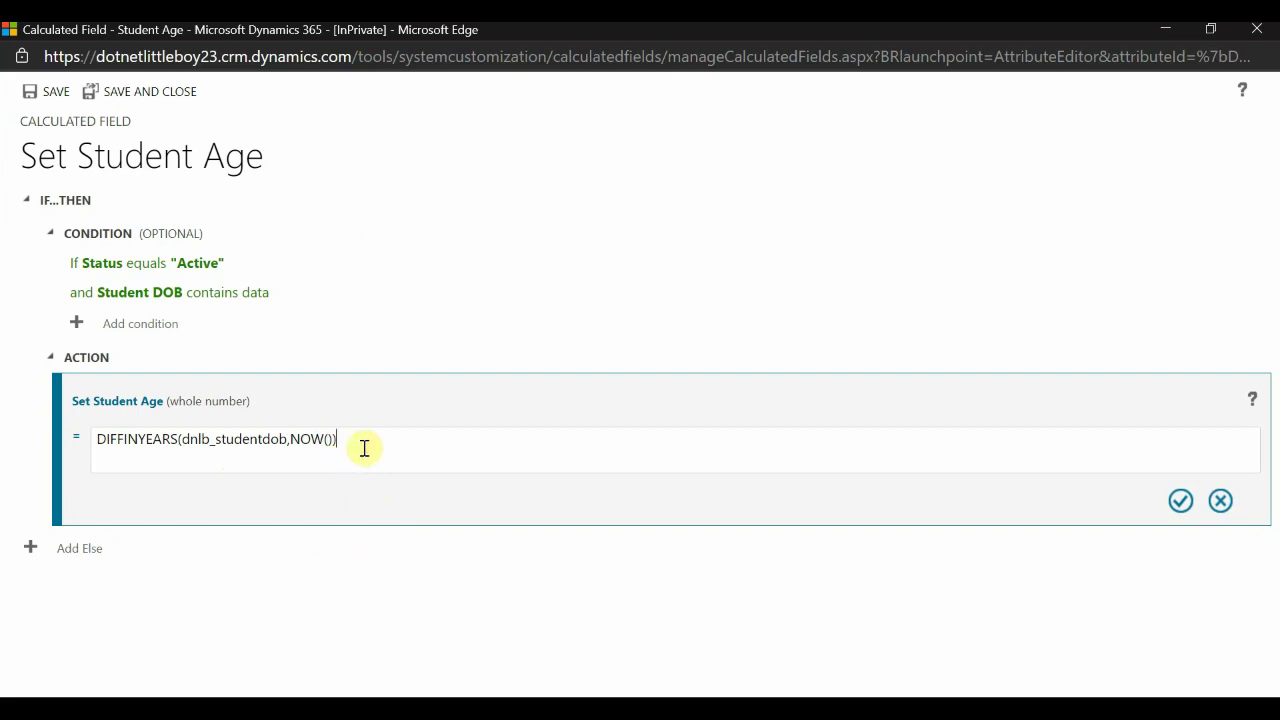
click(1182, 501)
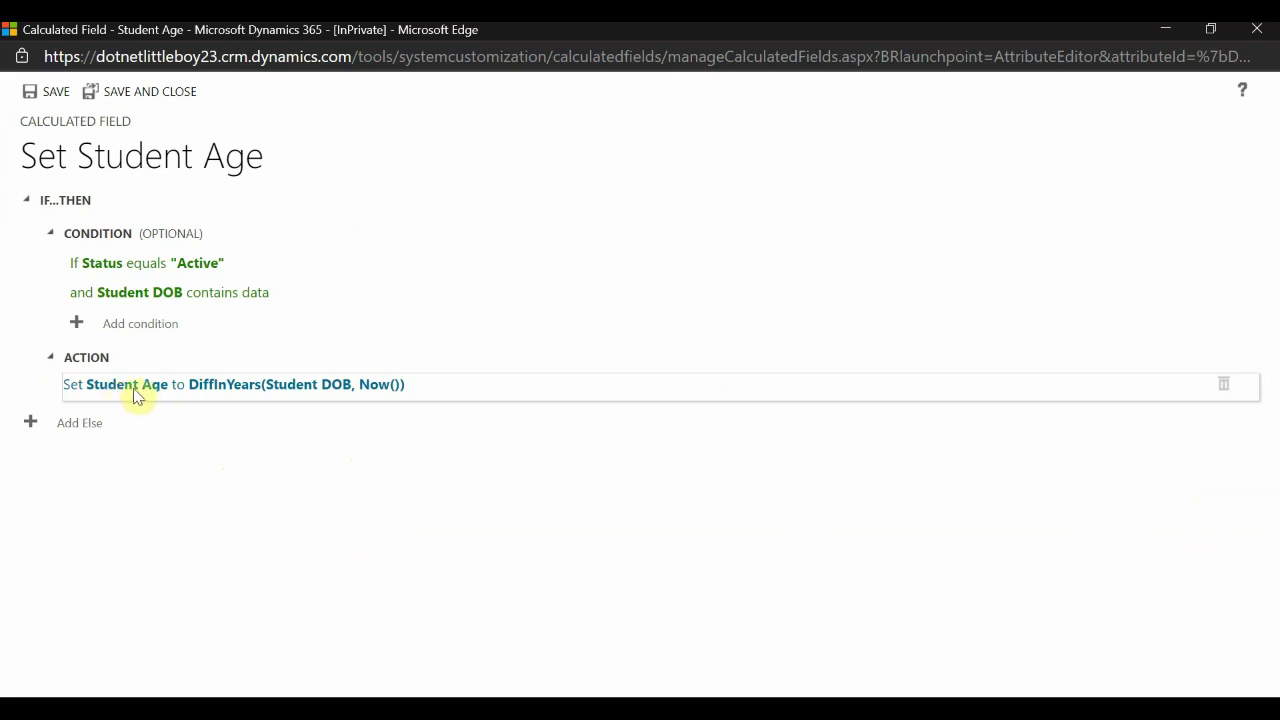
click(52, 91)
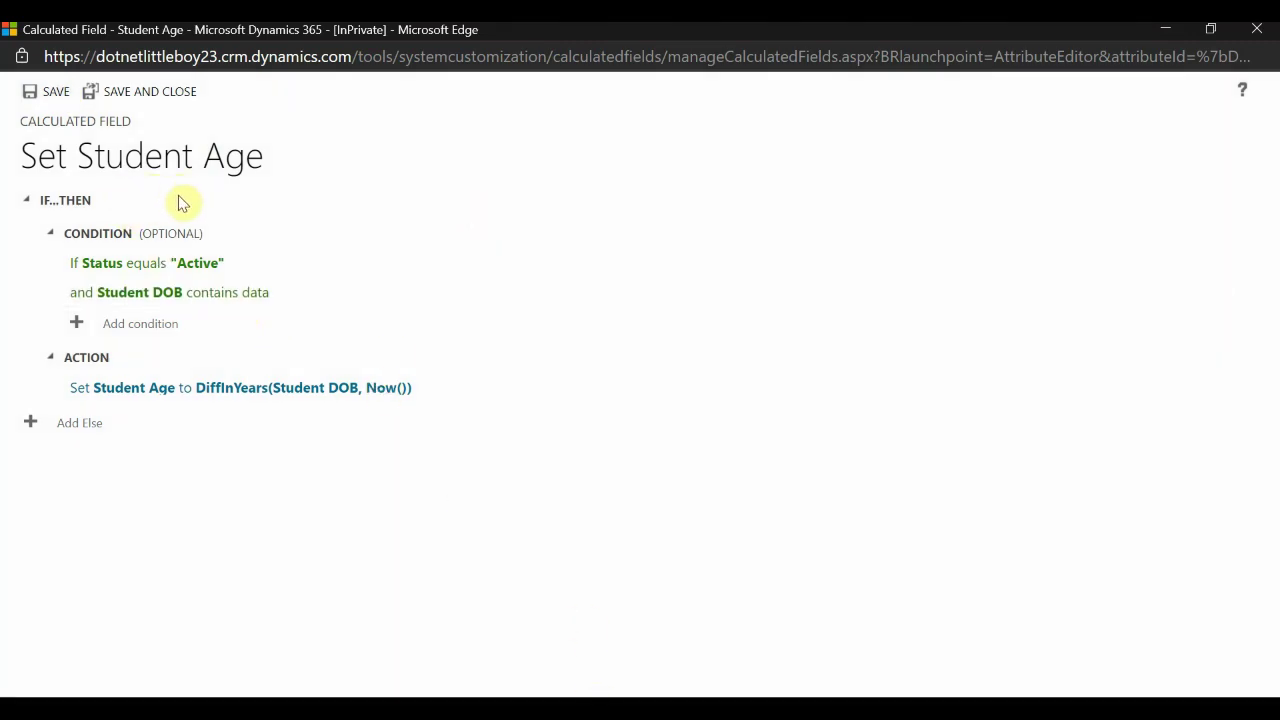
Switch to the University form editor window and close it.
mouse_move(660, 690)
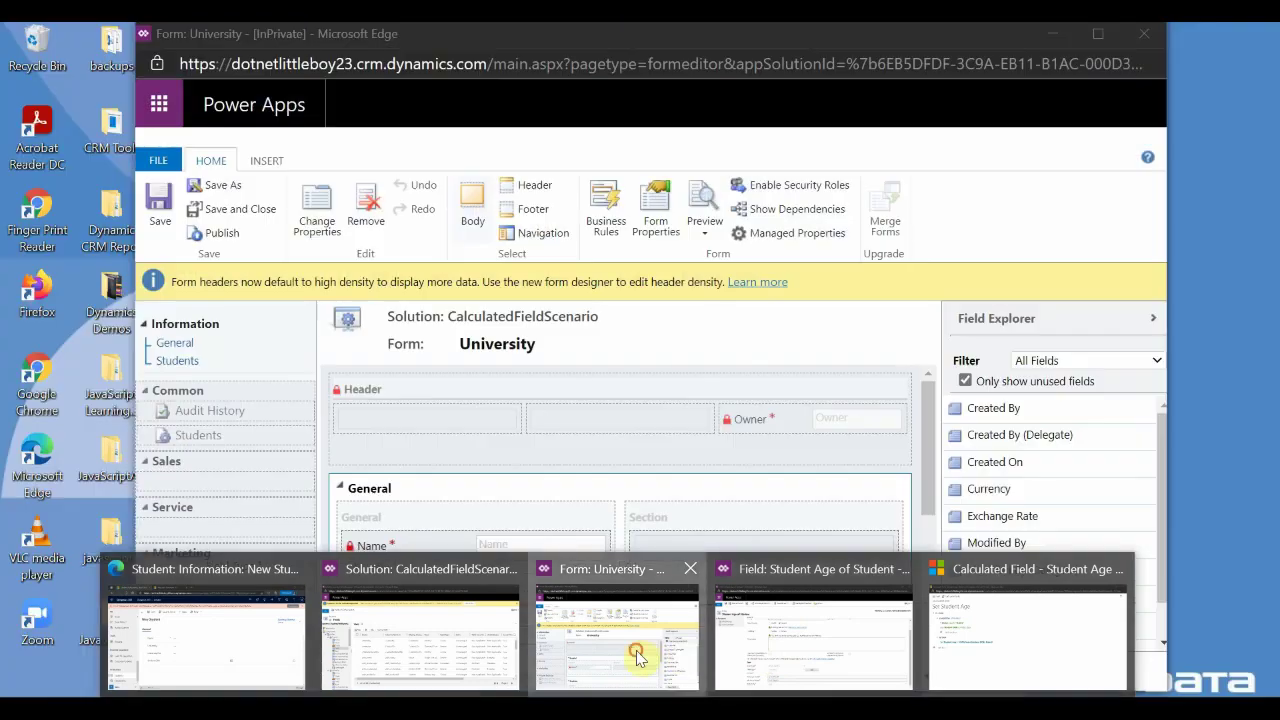
click(622, 640)
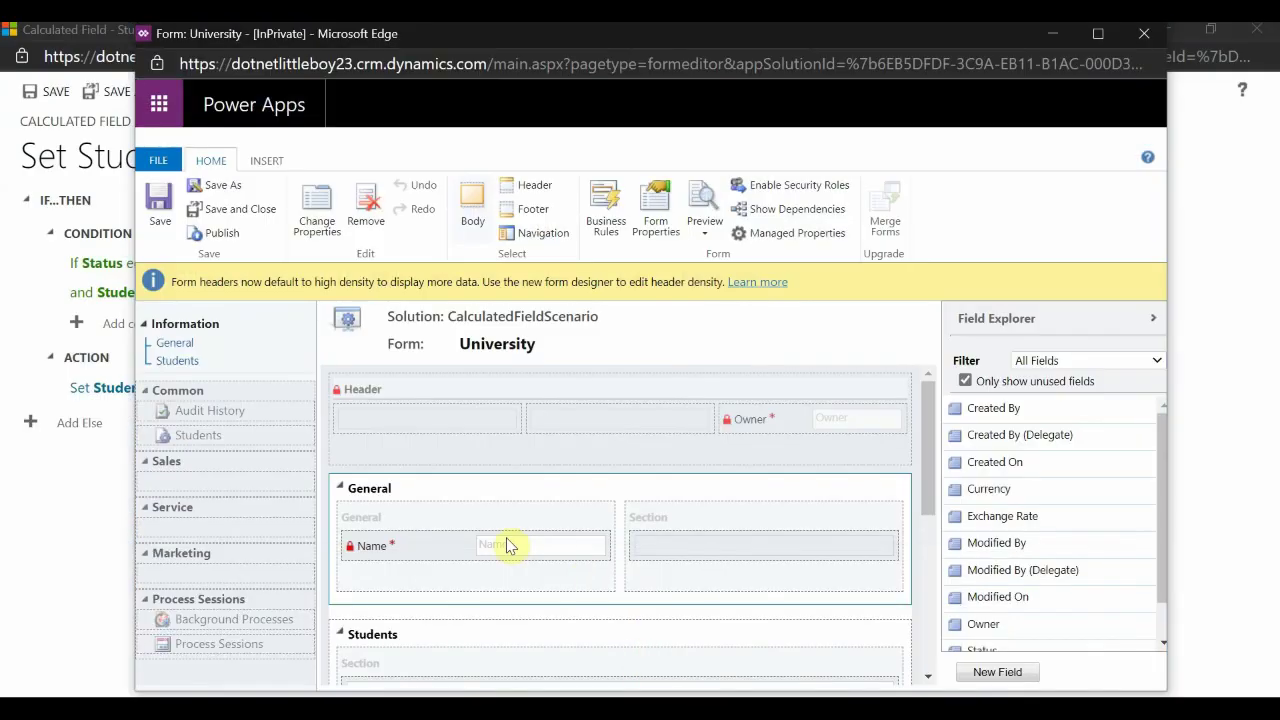
click(1144, 33)
Switch to the CalculatedFieldScenario solution and open the Student entity's Main Information form in a maximized window.
mouse_move(678, 690)
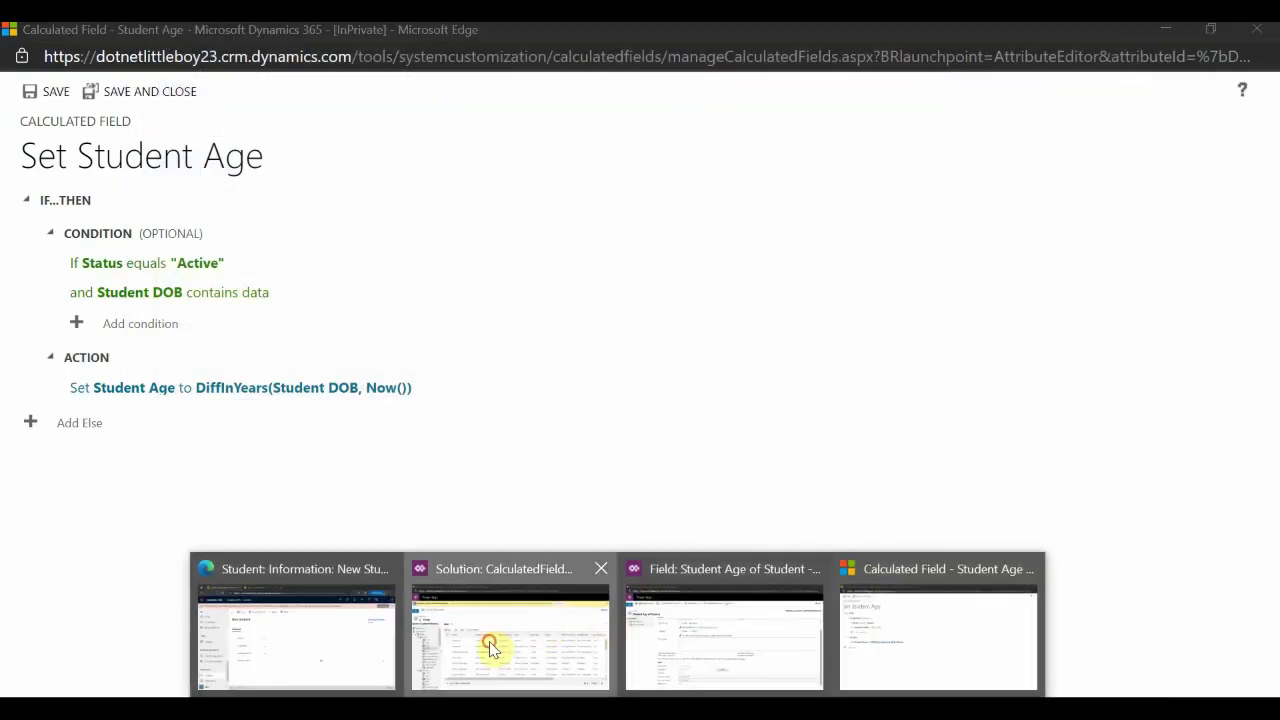
click(491, 646)
click(98, 374)
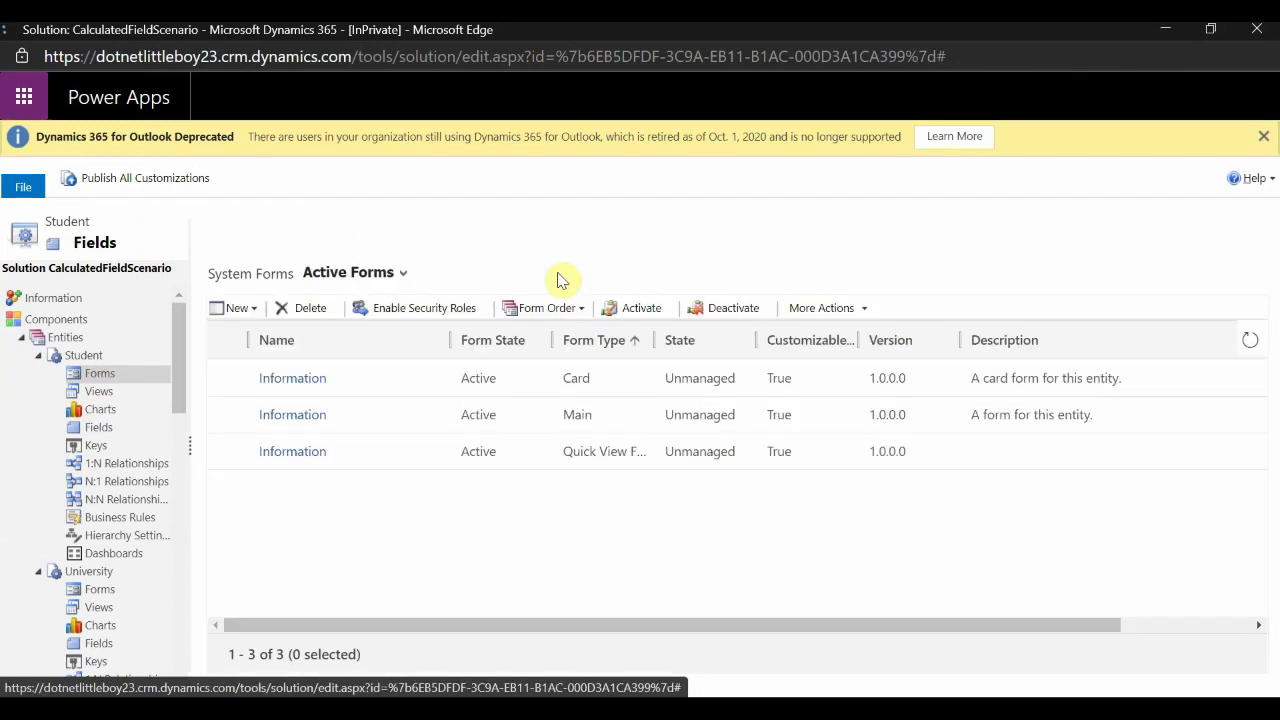
click(302, 416)
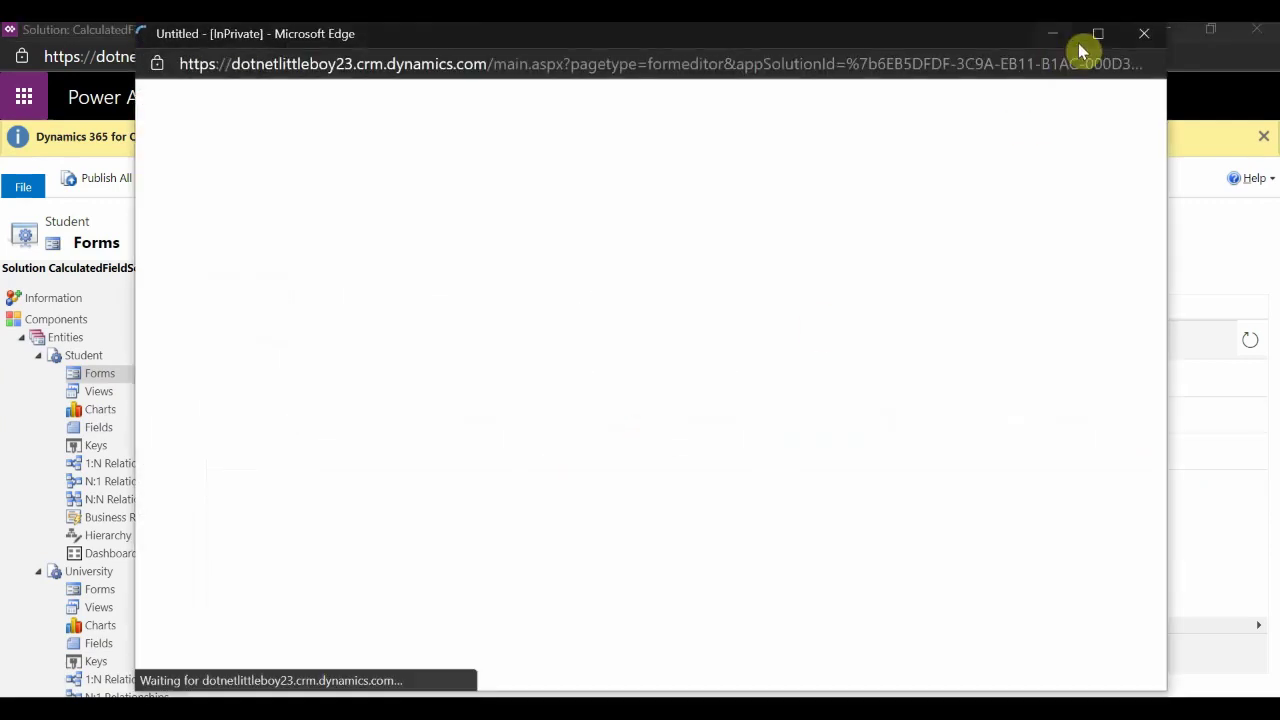
click(1097, 33)
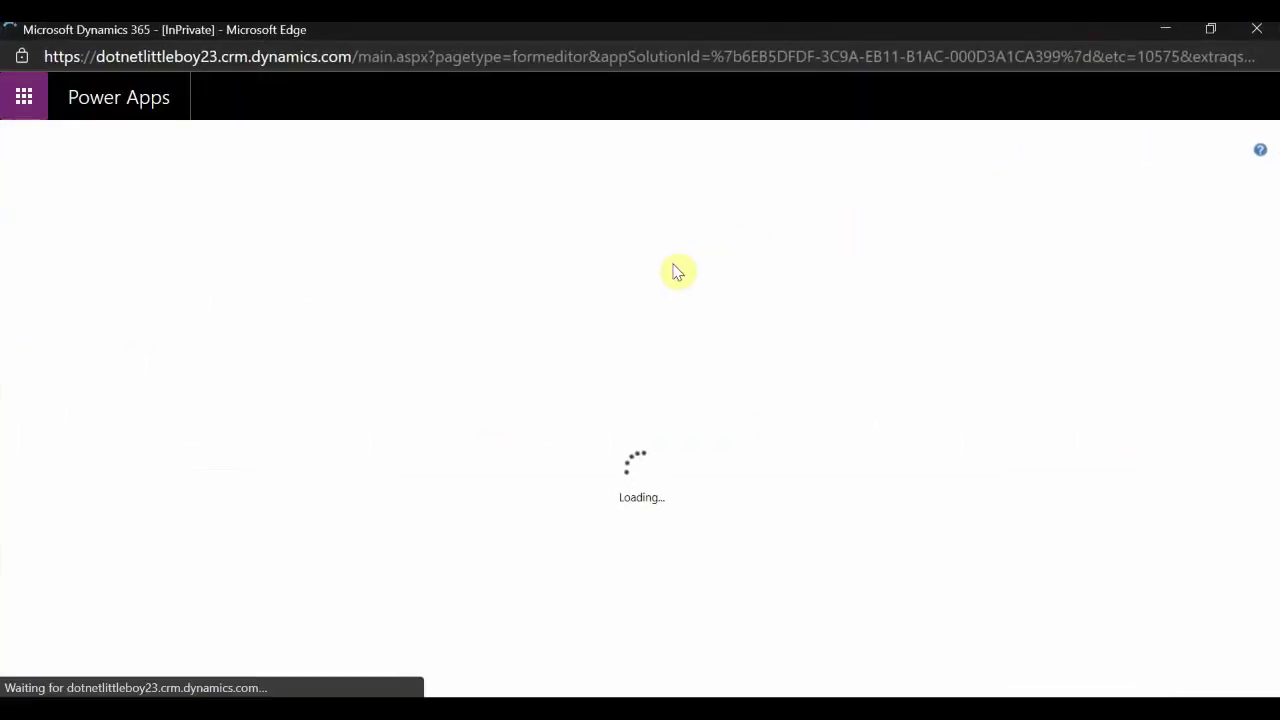
Place the unused Student Age field below Student DOB in the General section of the Student form and publish the form.
scroll(679, 513, down, 2)
scroll(1220, 598, down, 2)
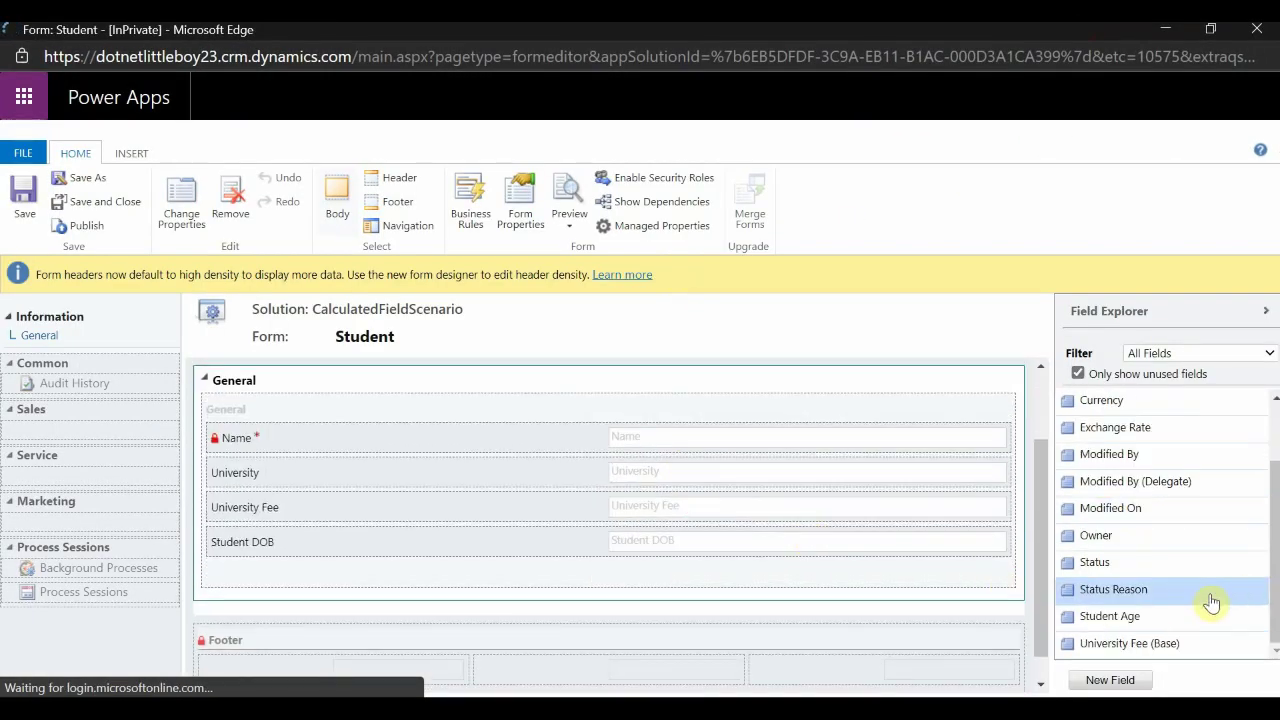
drag(1163, 622, 423, 529)
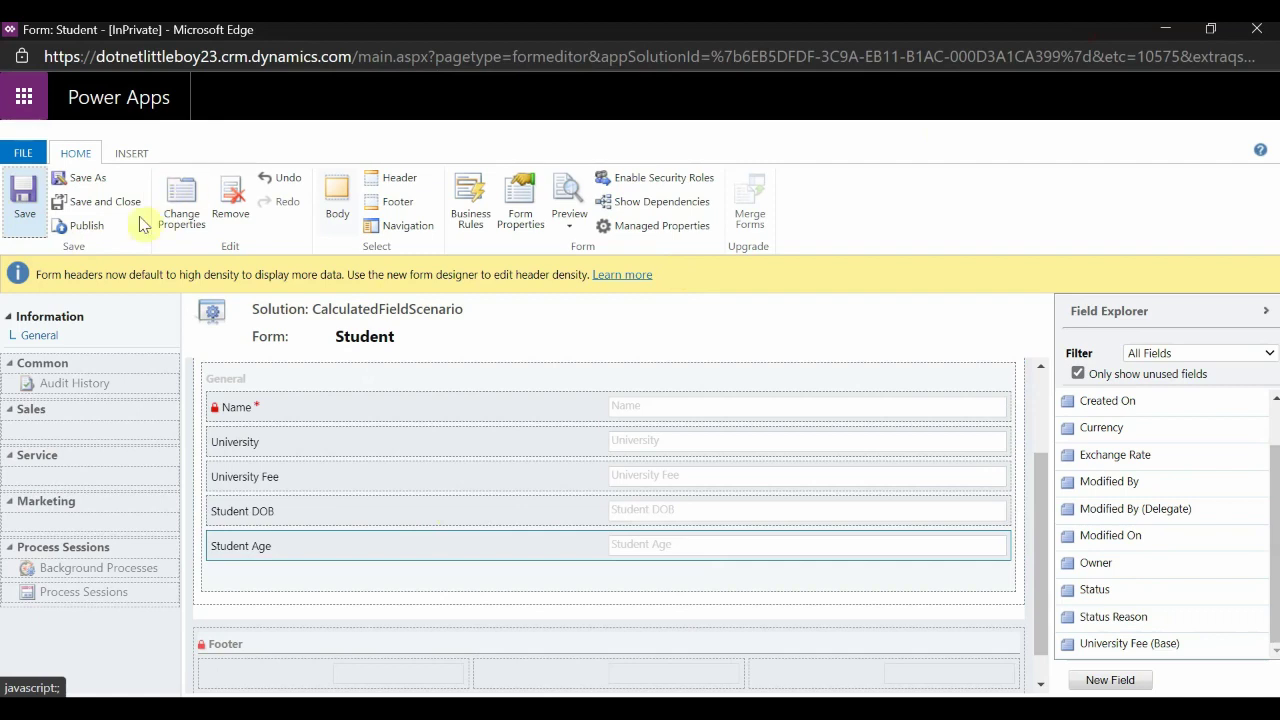
click(87, 228)
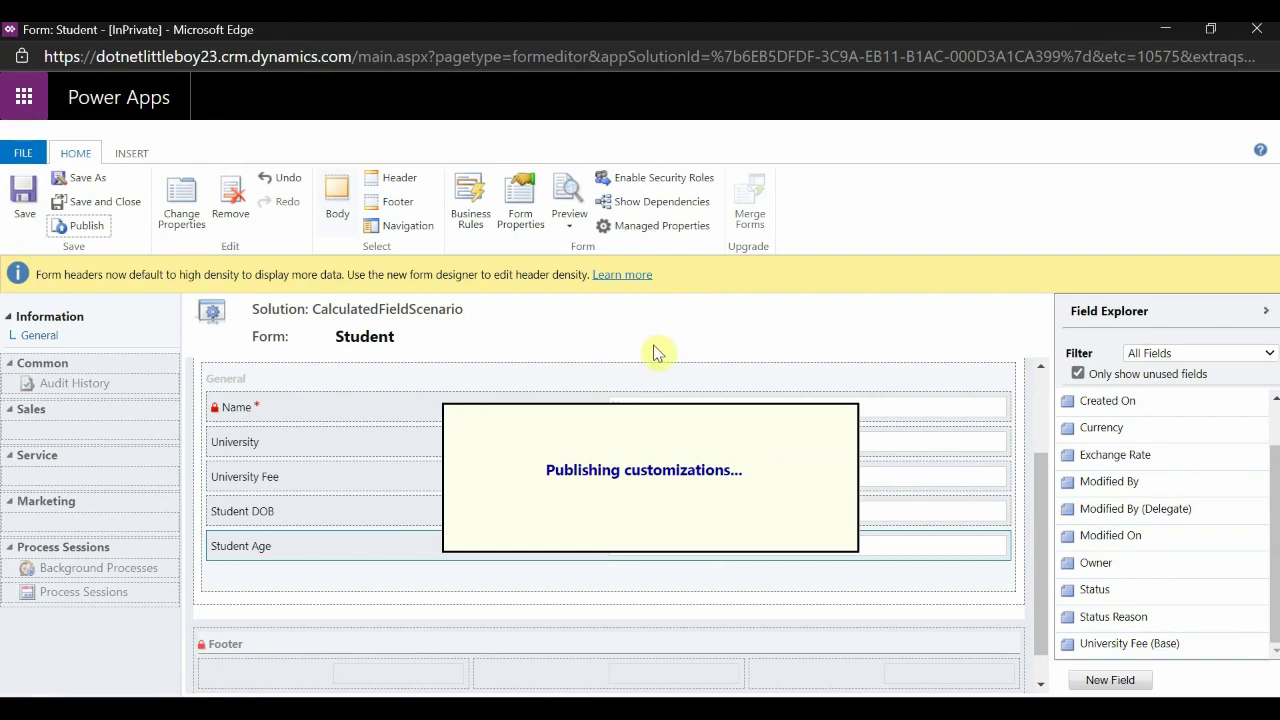
Switch to the Dynamics 365 New Student record window and reload its form to load the published Student Age field.
click(838, 334)
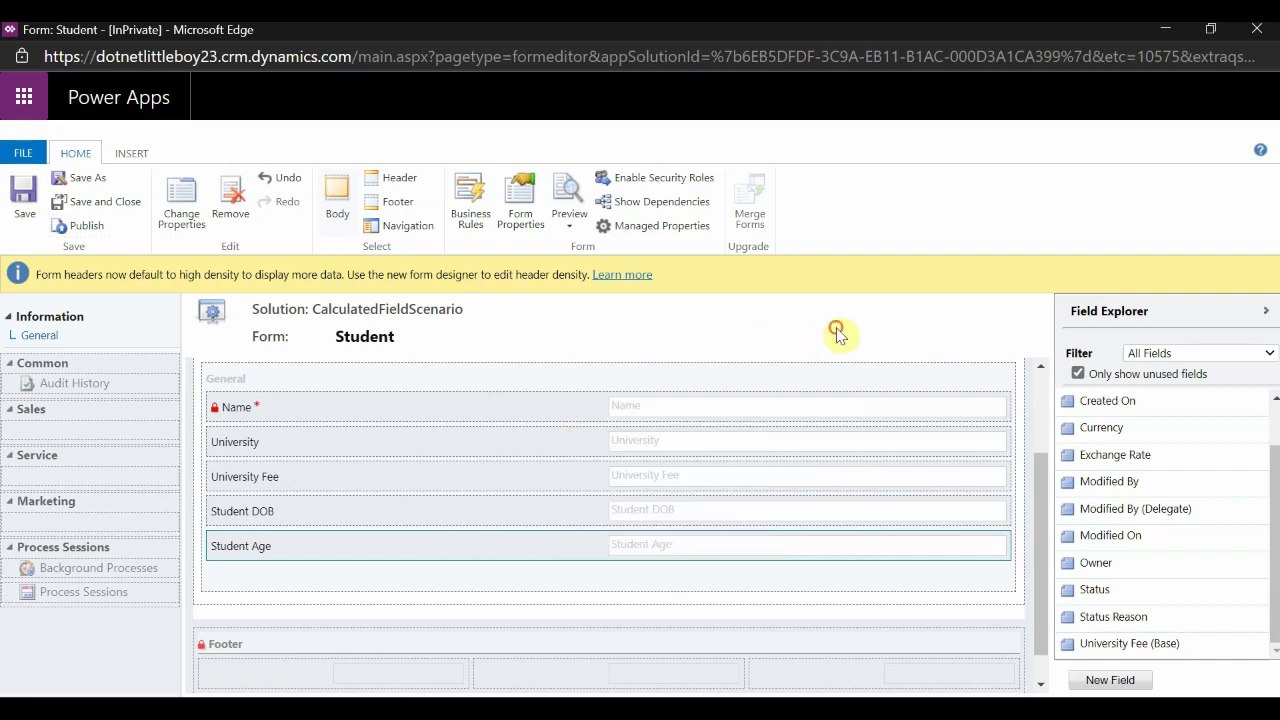
click(672, 695)
click(277, 567)
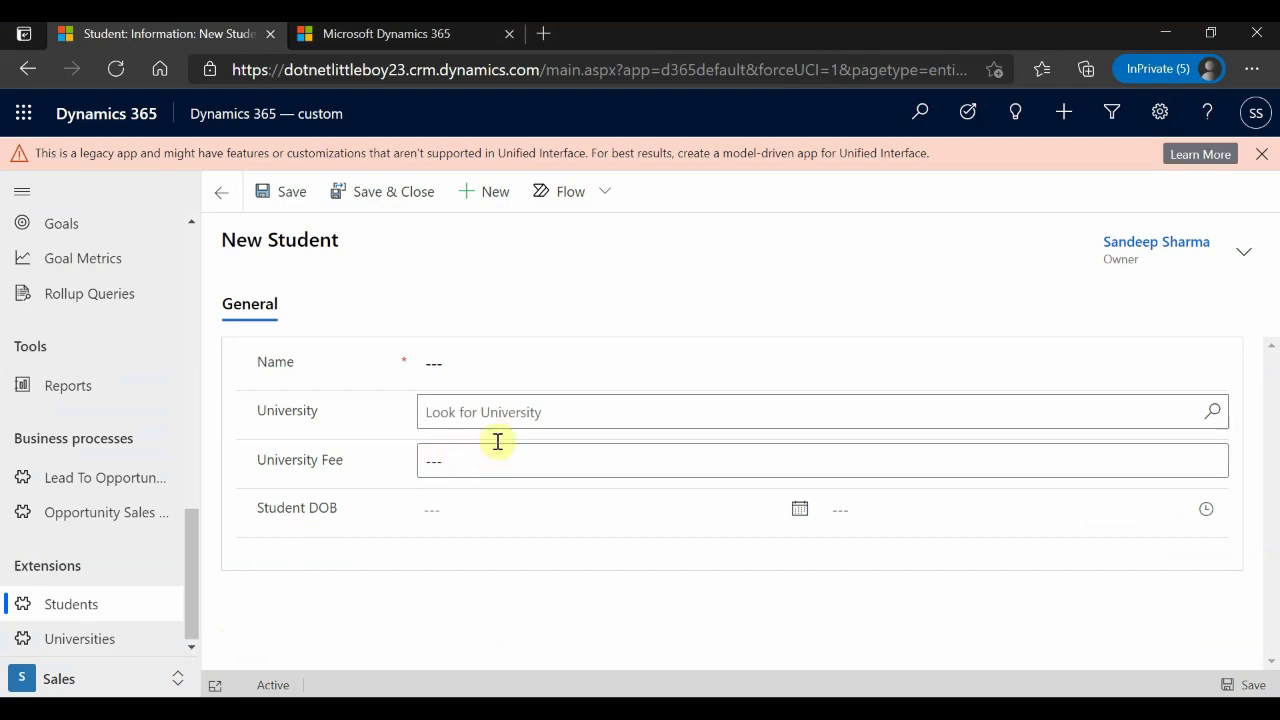
click(561, 305)
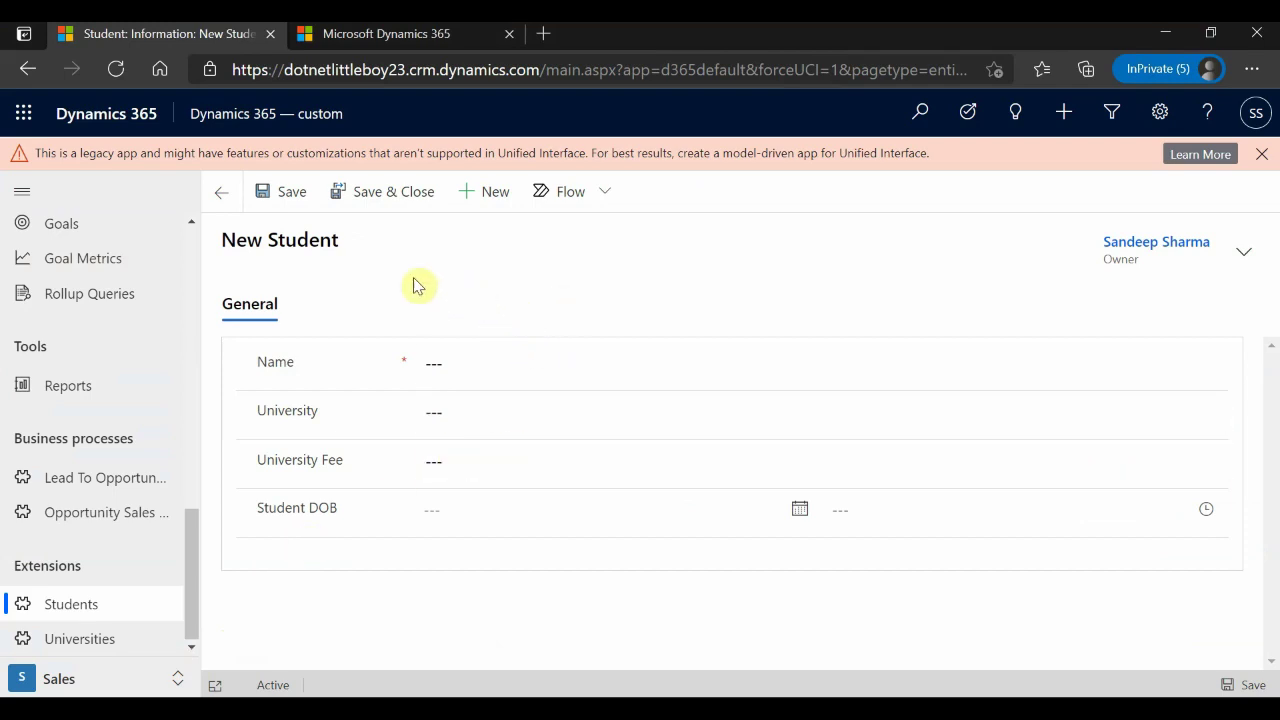
click(506, 365)
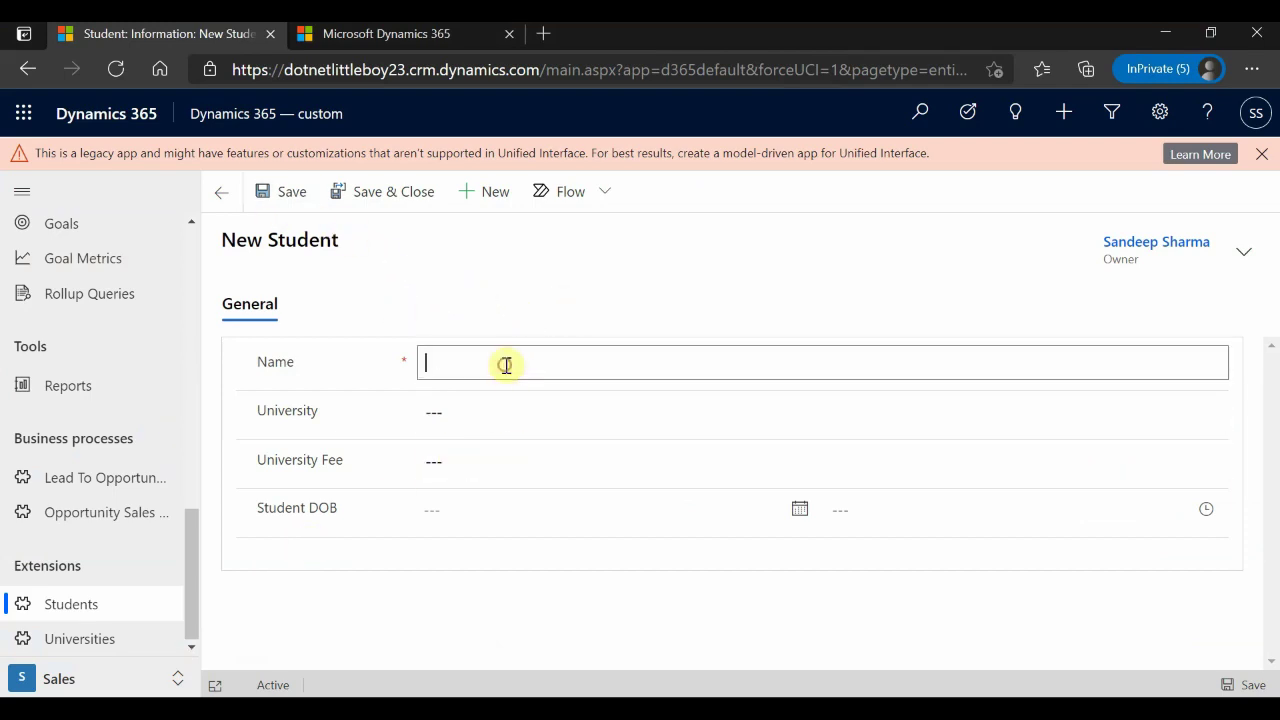
click(559, 305)
key(F5)
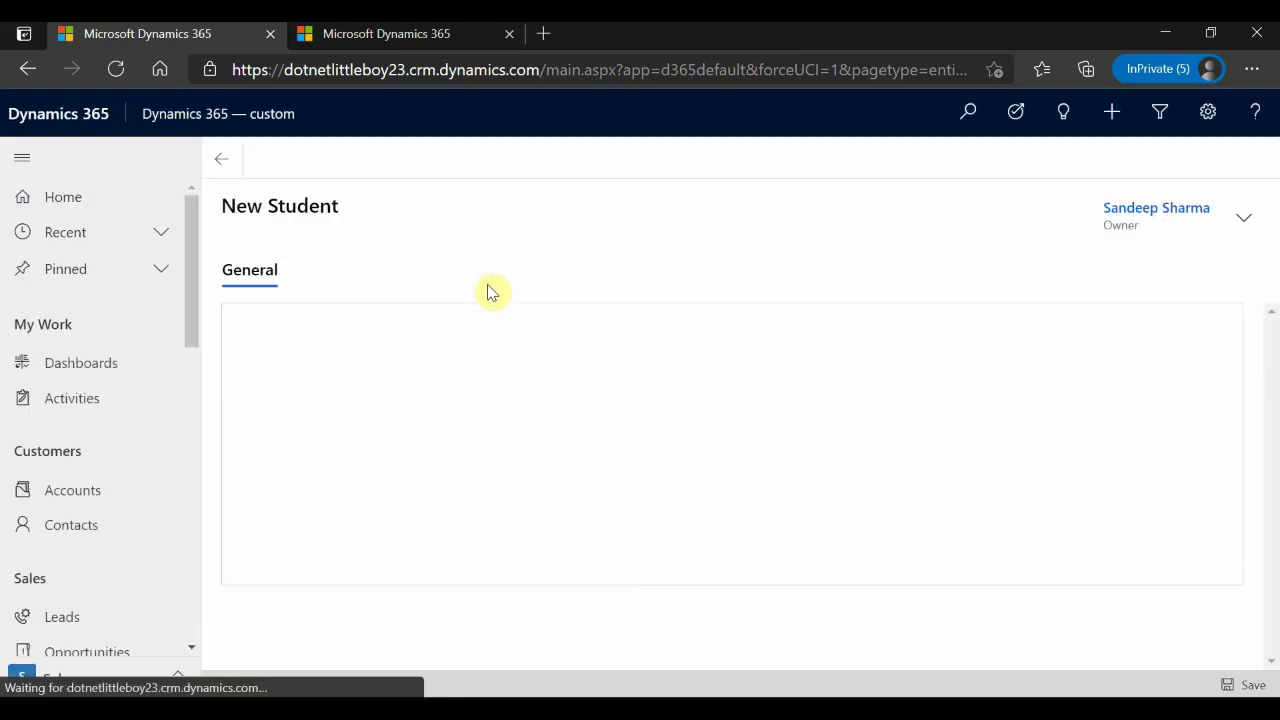
Name the new student record Student Four and set its University lookup to VTU.
click(463, 372)
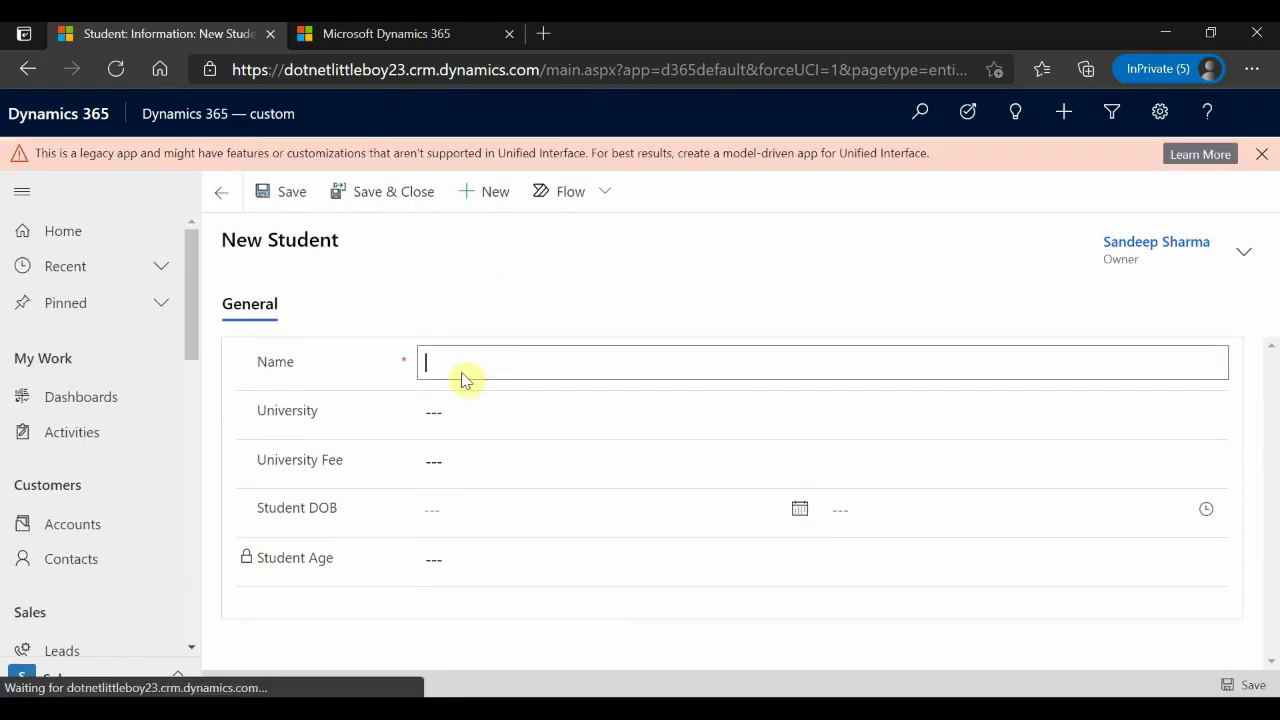
text(Tu)
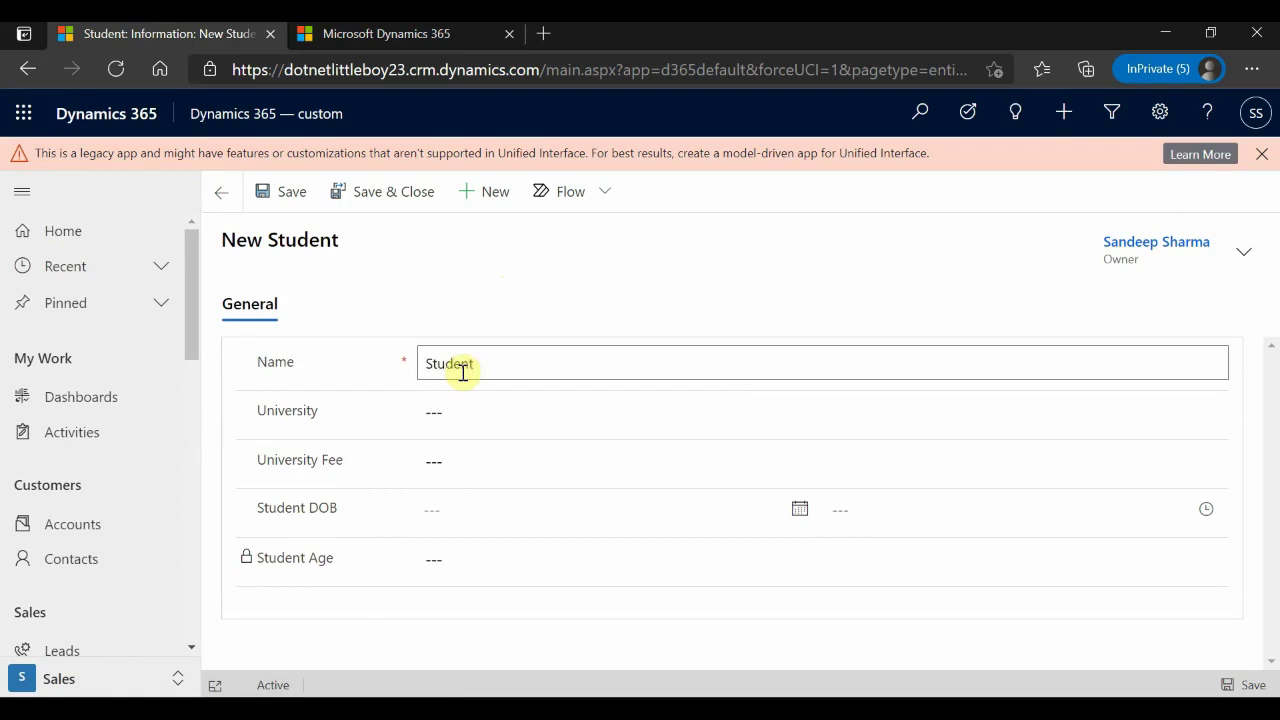
click(490, 410)
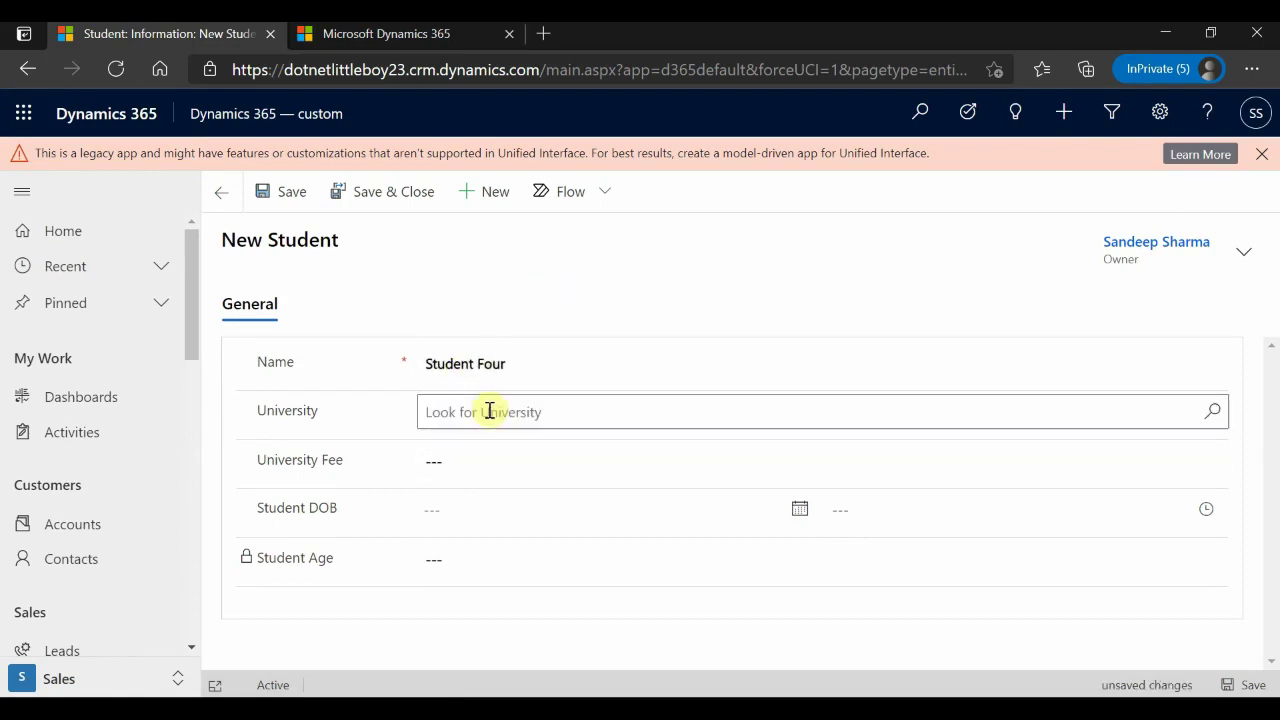
click(505, 490)
click(455, 463)
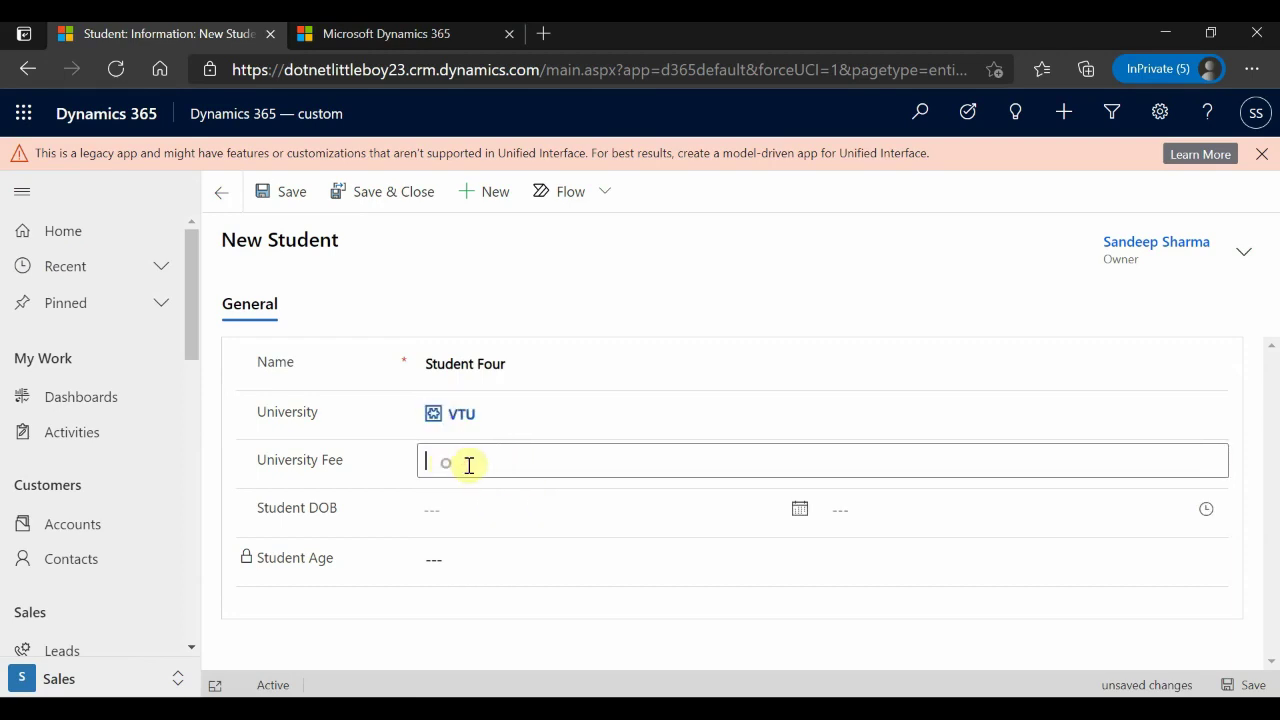
Enter a date of birth in Student DOB, correcting the picked date's year, and save the new student record.
click(450, 511)
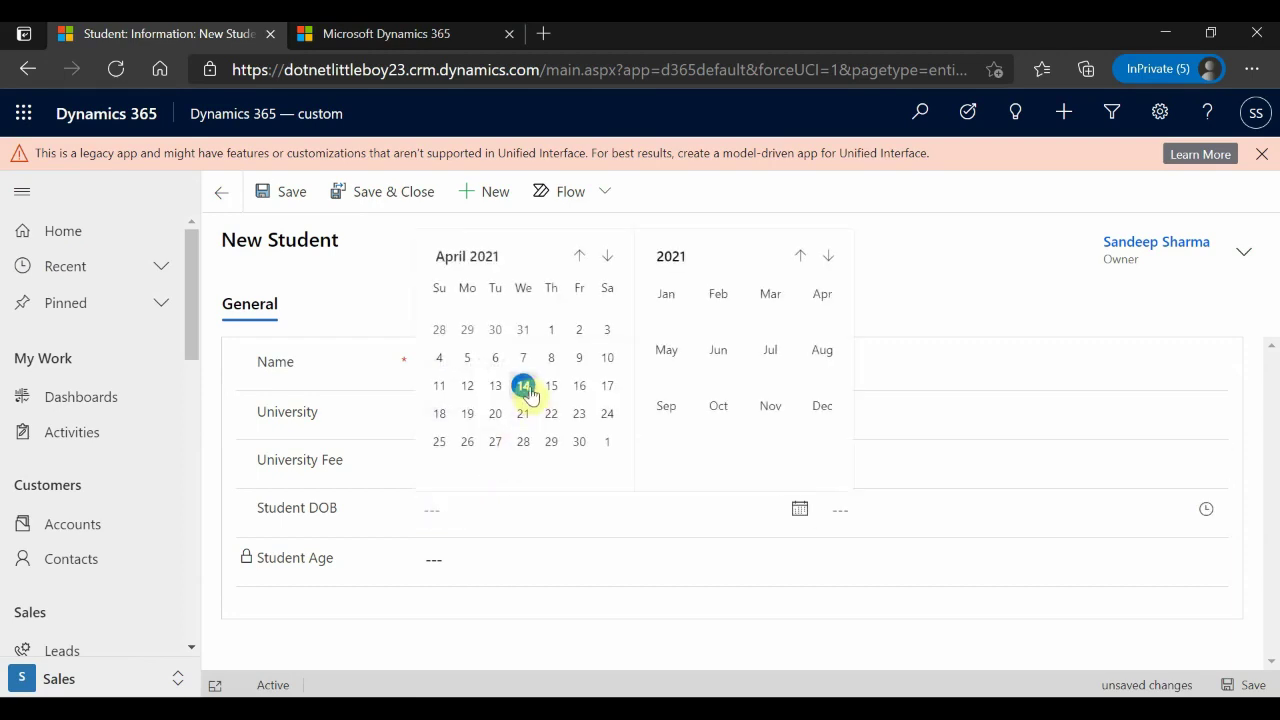
click(523, 387)
click(528, 514)
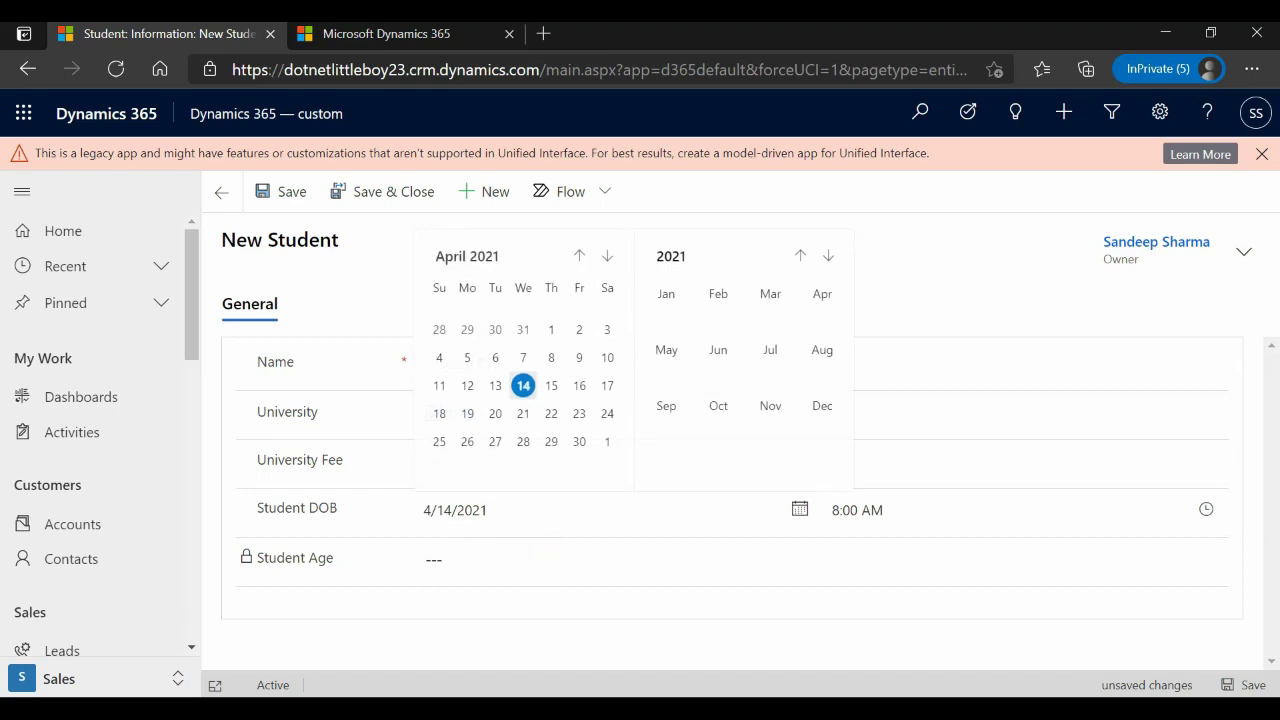
click(548, 505)
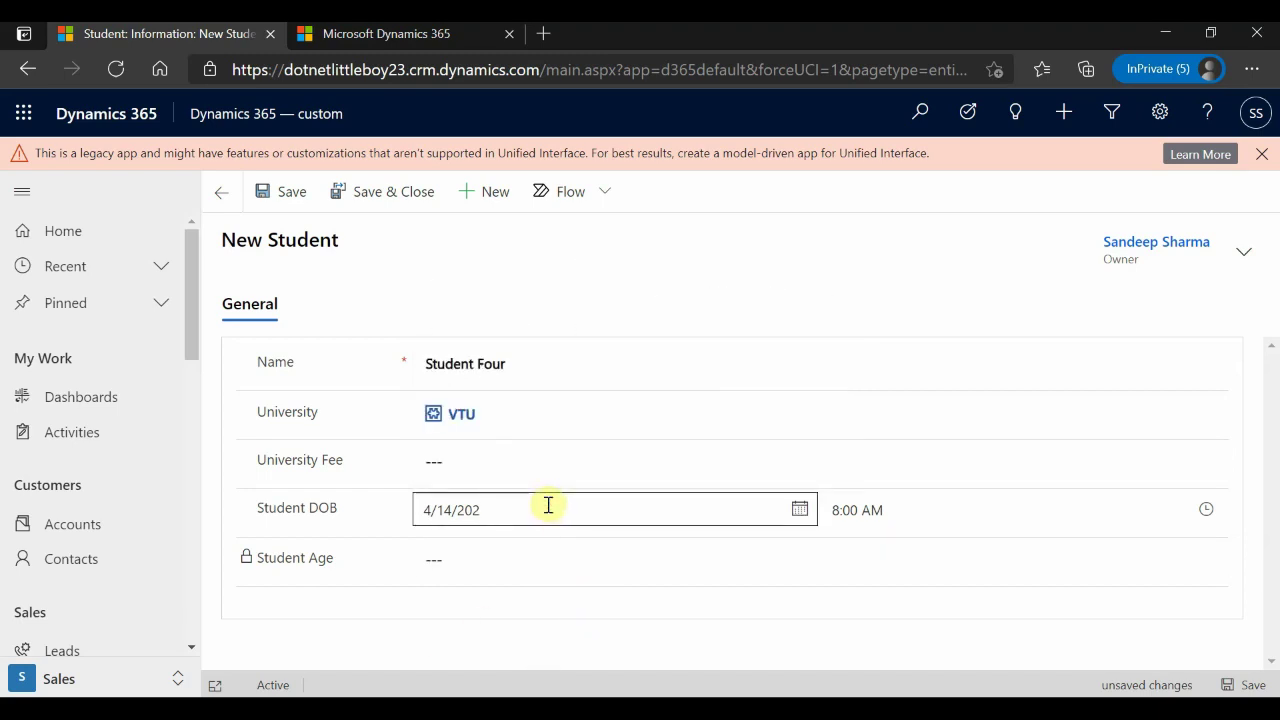
click(614, 236)
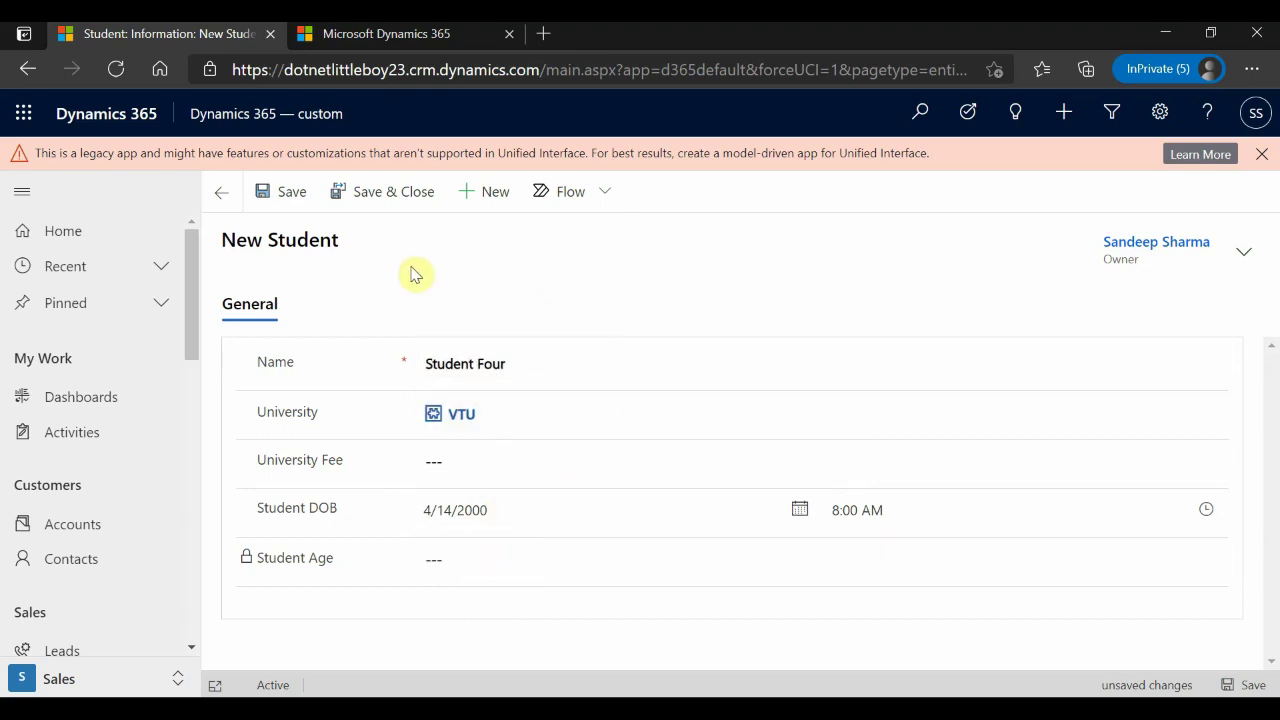
click(289, 200)
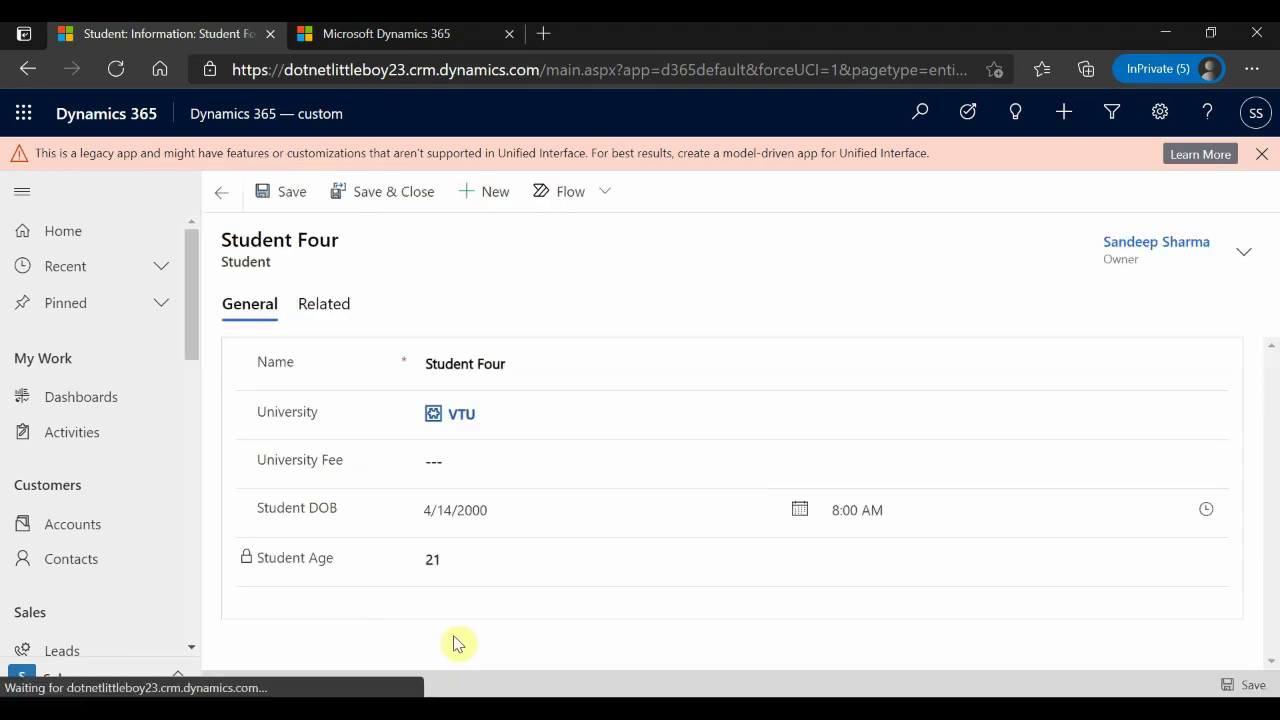
Advance the birth year in Student Four's Student DOB by one and save the record to recalculate Student Age.
double_click(440, 564)
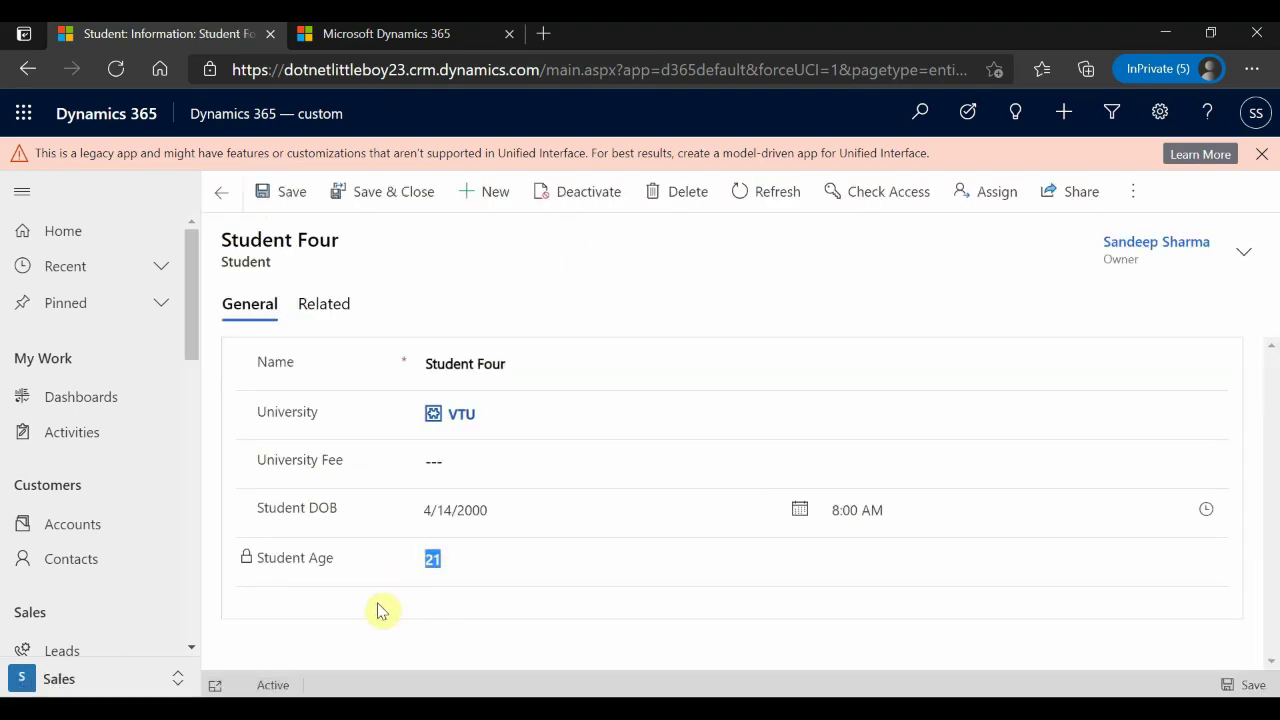
click(527, 514)
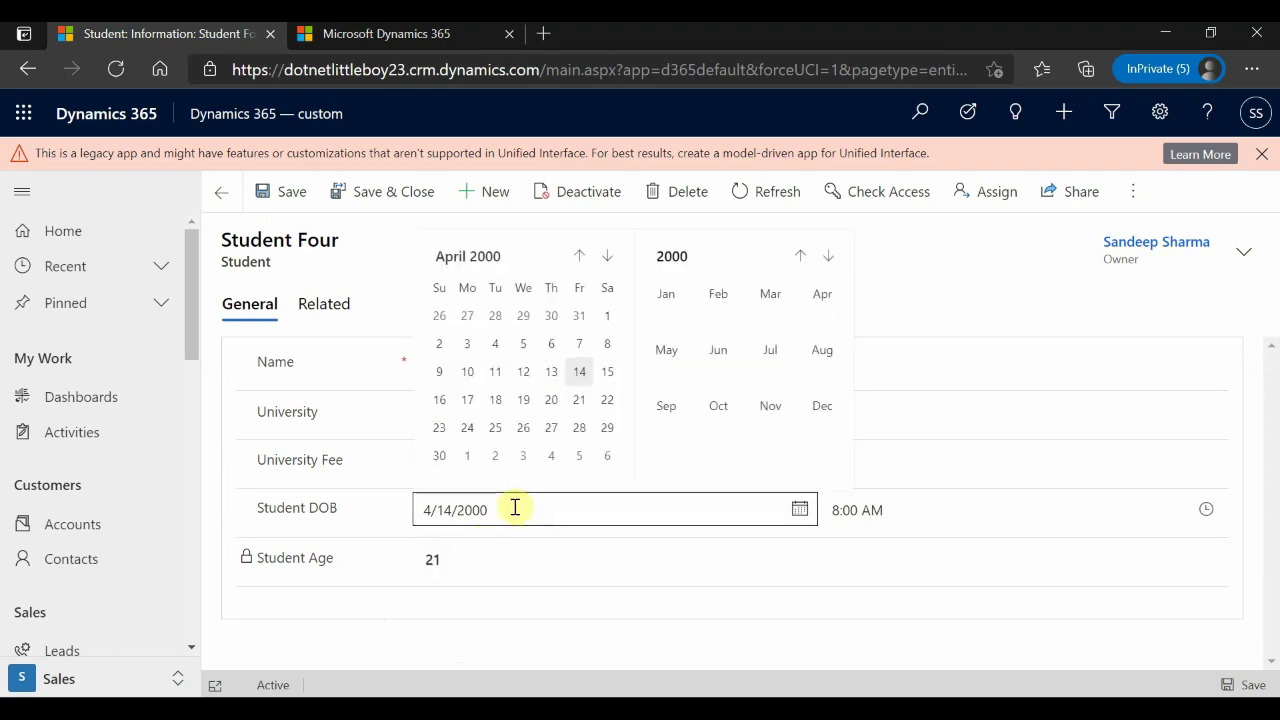
click(513, 507)
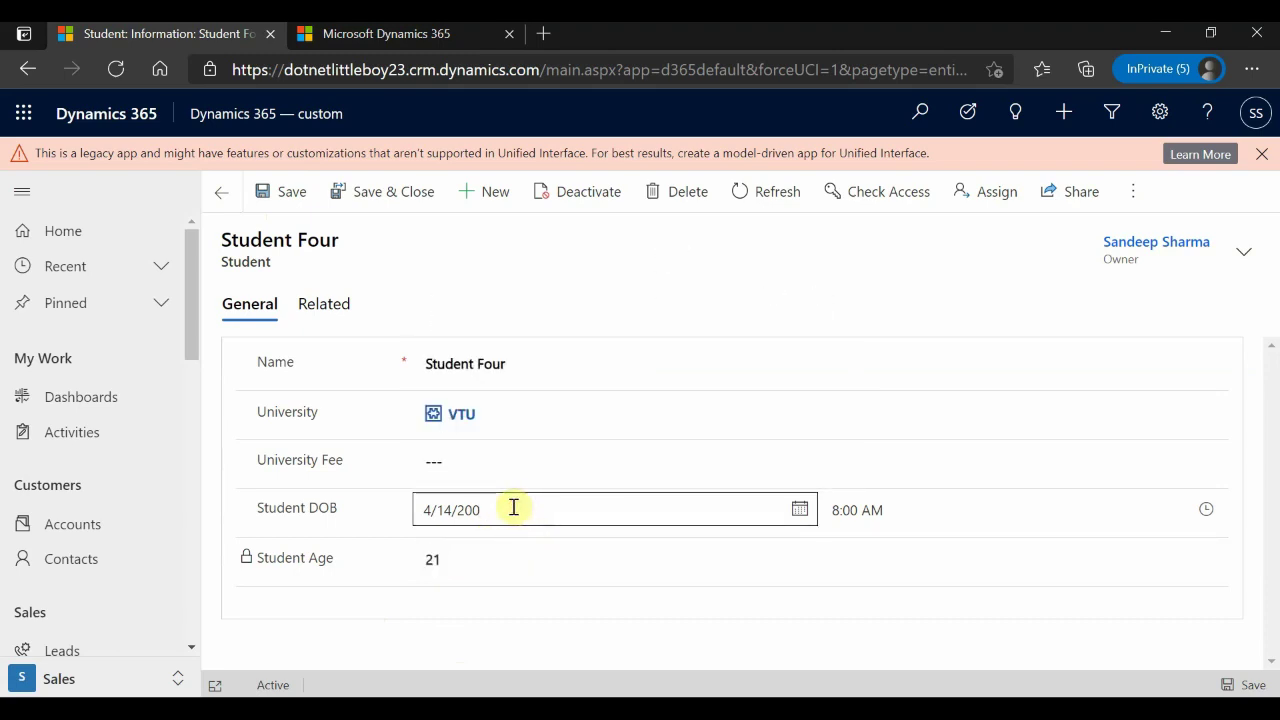
click(585, 308)
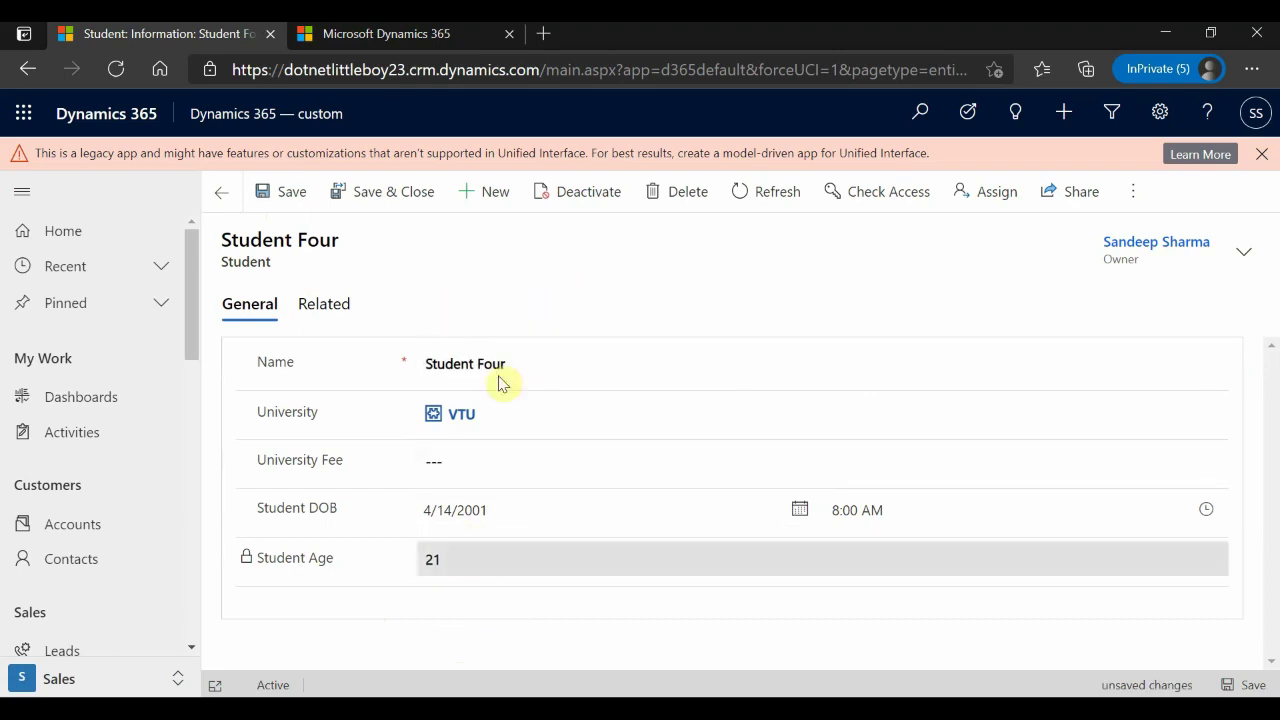
click(289, 199)
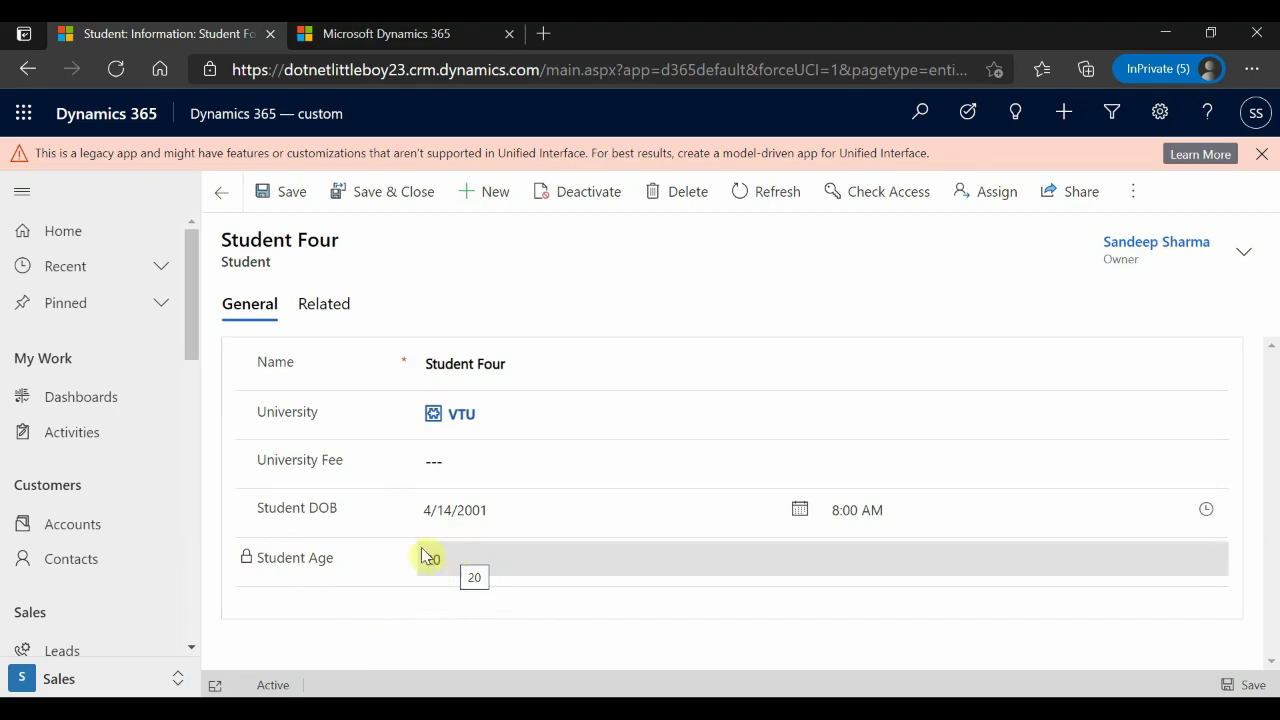
Review the Set Student Age condition and action in the calculated field window, and return to the Student Four record.
click(595, 708)
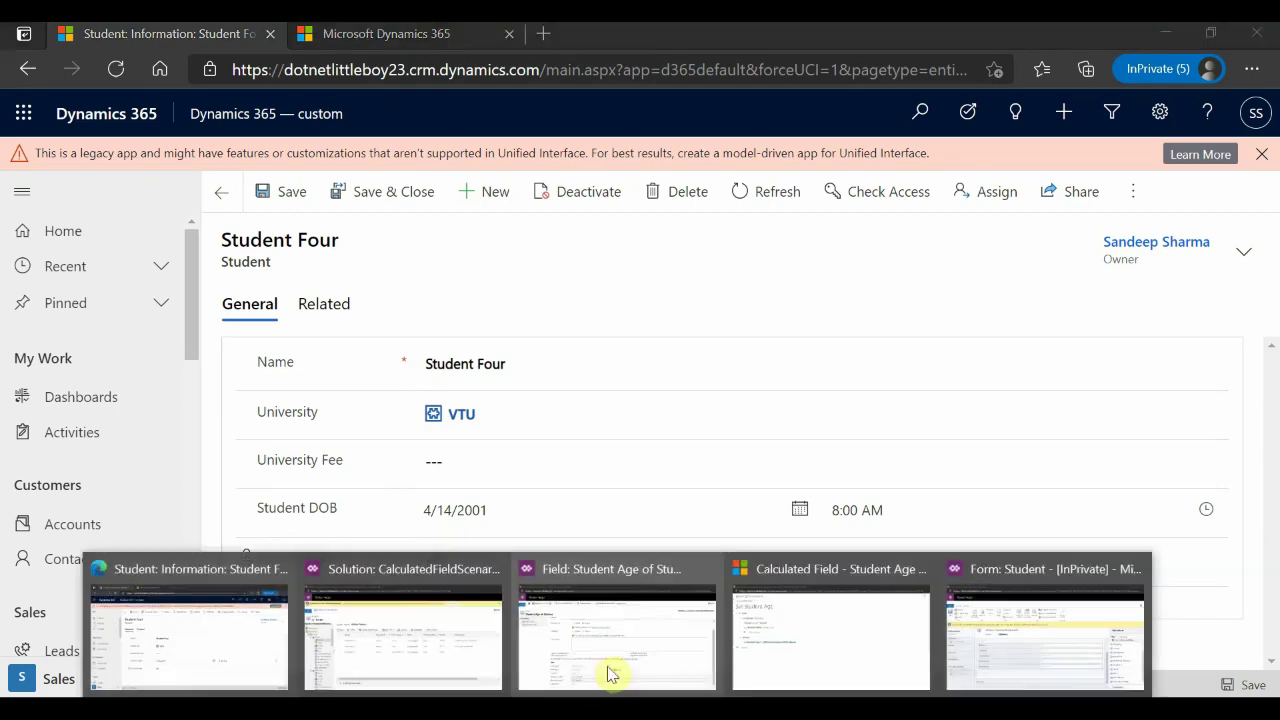
click(831, 670)
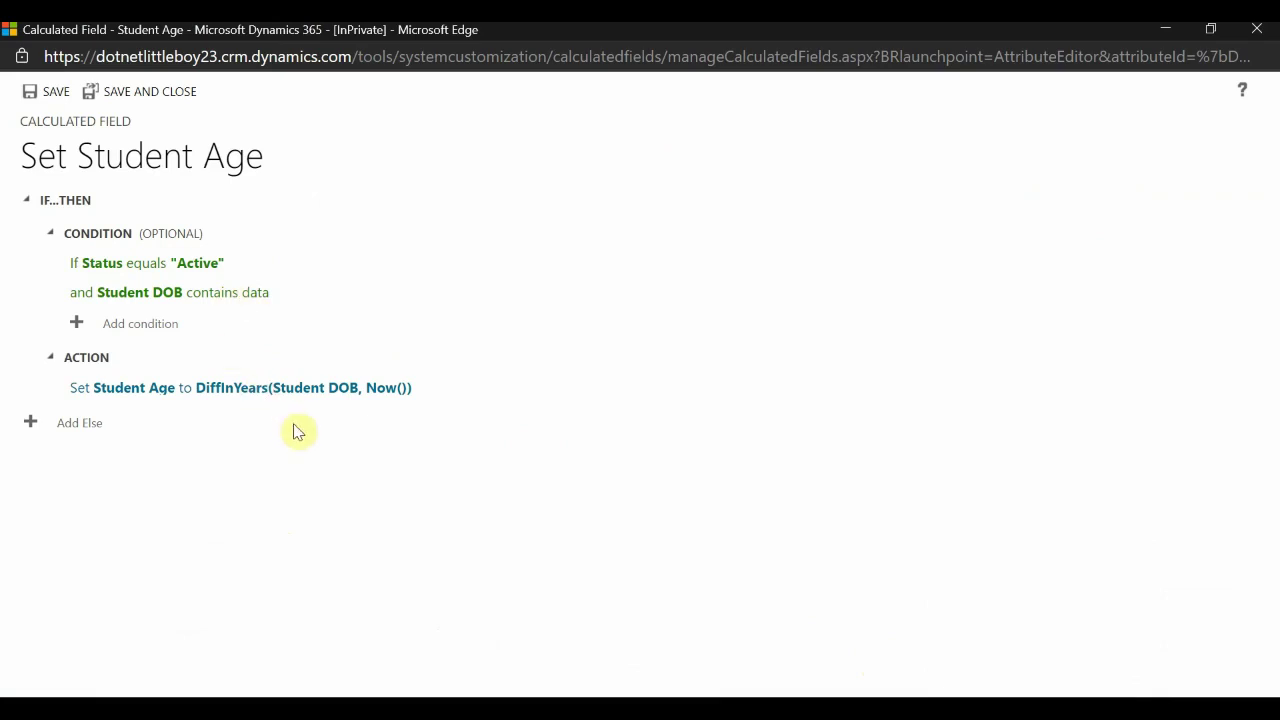
click(1166, 29)
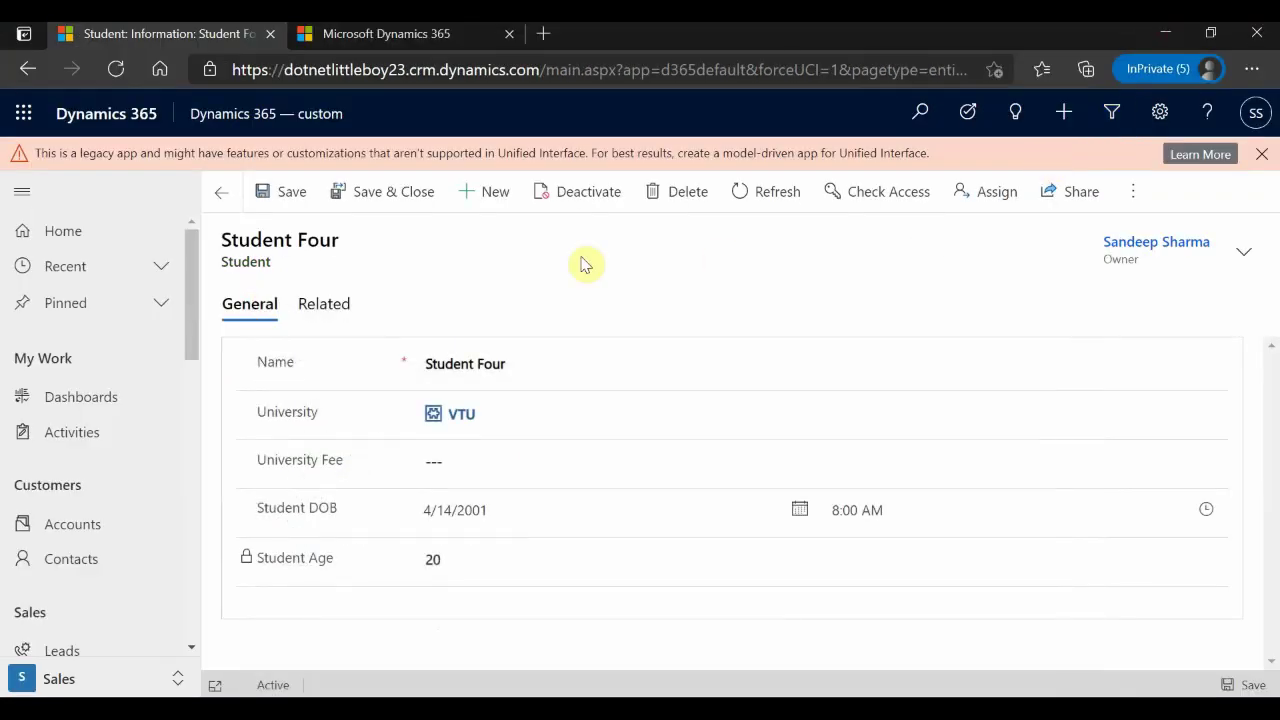